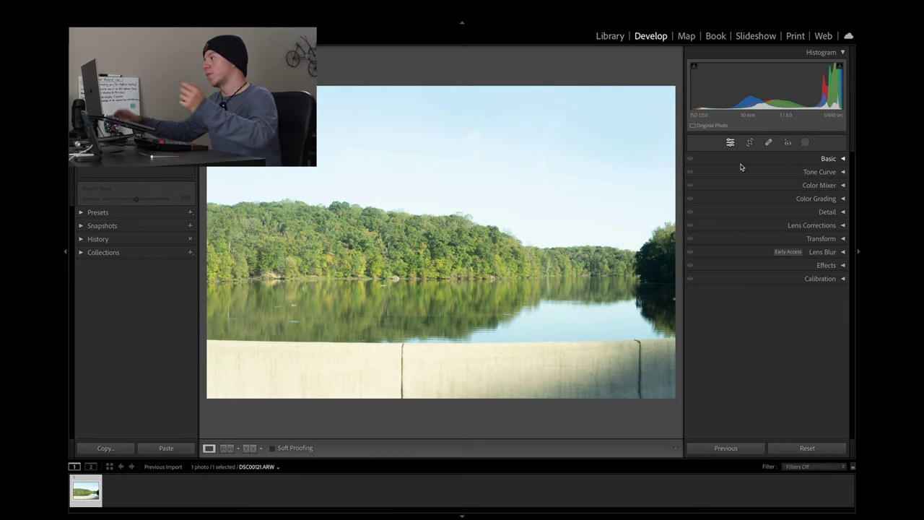
Enable profile corrections and chromatic aberration removal in the photo's lens corrections
left_click(737, 224)
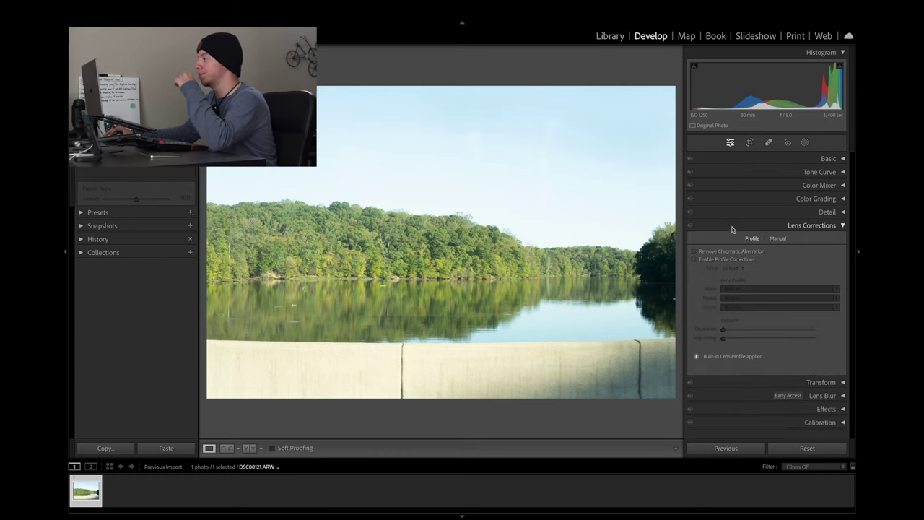
left_click(709, 259)
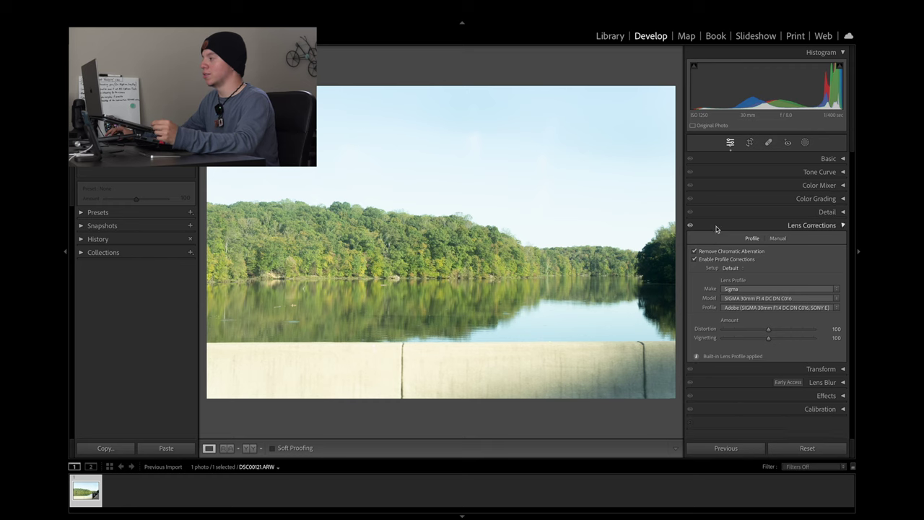
left_click(718, 225)
Set the exposure to -0.85, contrast to +15, highlights to -13 and shadows to +3
left_click(775, 159)
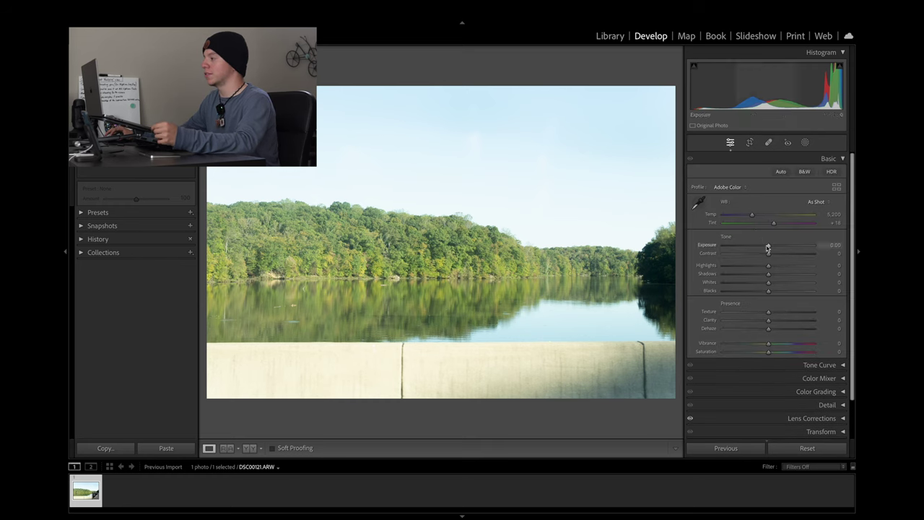
left_click_drag(768, 249, 761, 252)
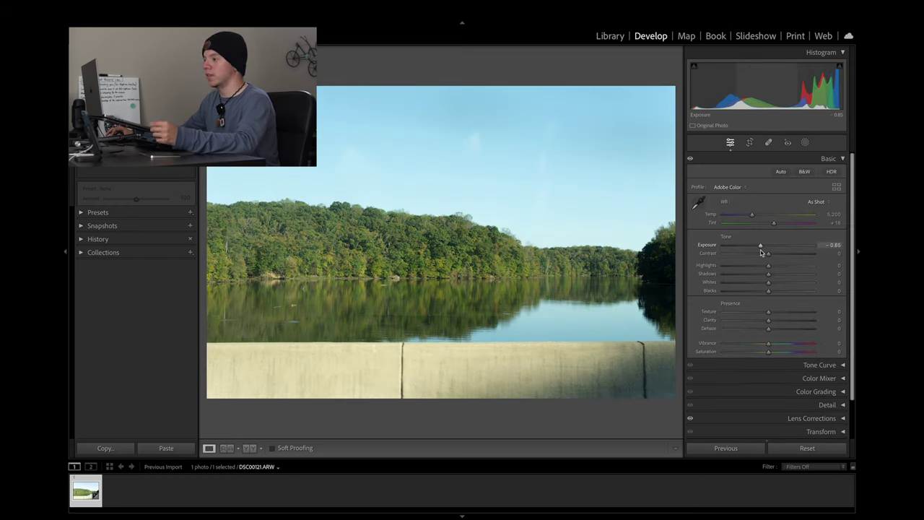
left_click_drag(767, 256, 774, 254)
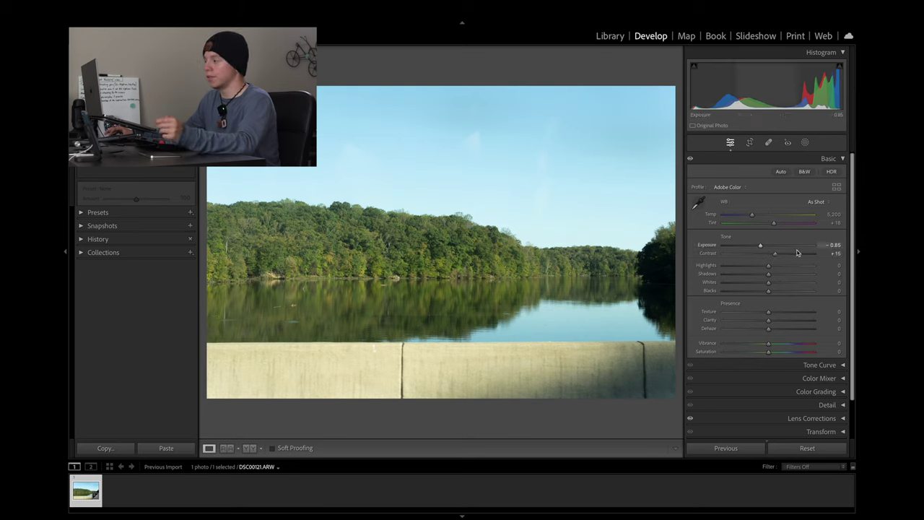
left_click_drag(767, 268, 766, 273)
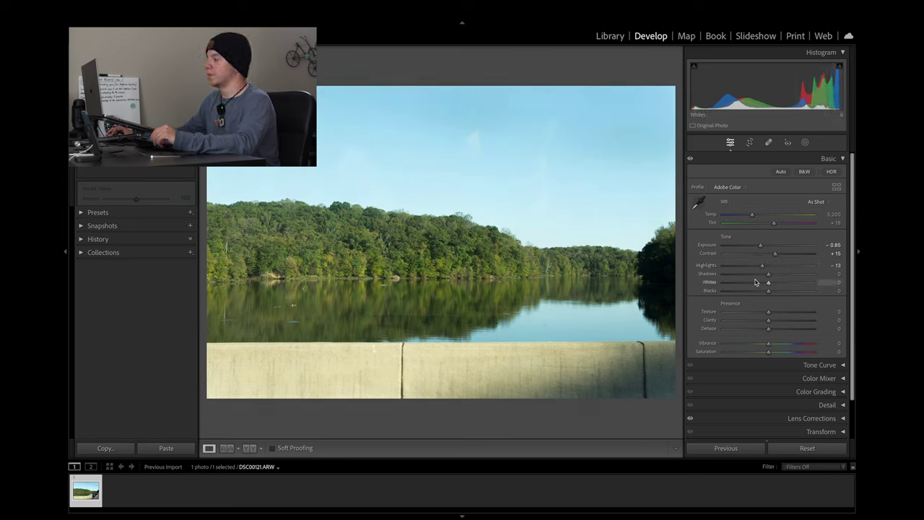
left_click_drag(774, 277, 771, 280)
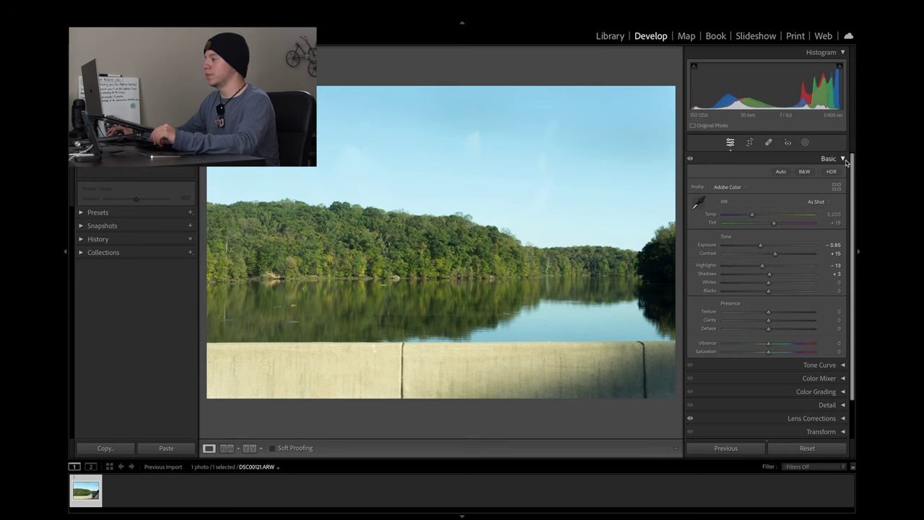
Crop the photo from its lower-left corner to remove the concrete wall along the lower edge
left_click(749, 143)
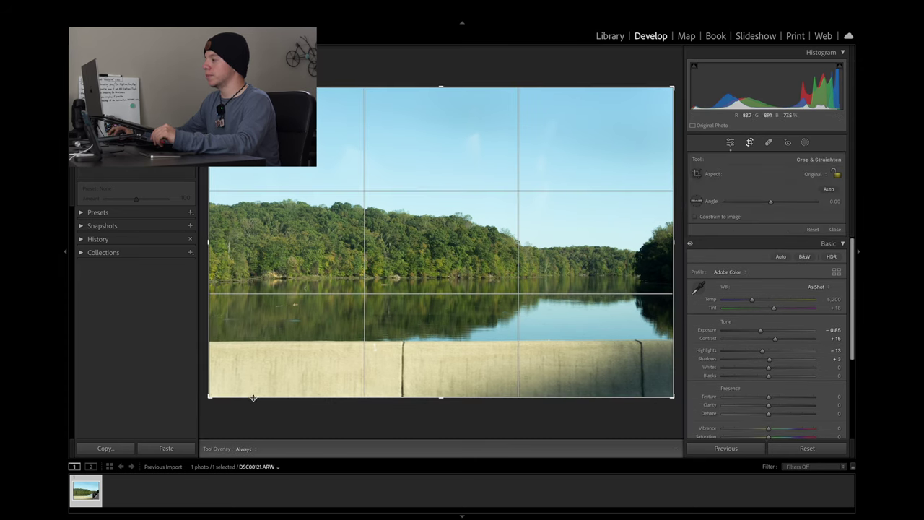
left_click_drag(209, 397, 246, 365)
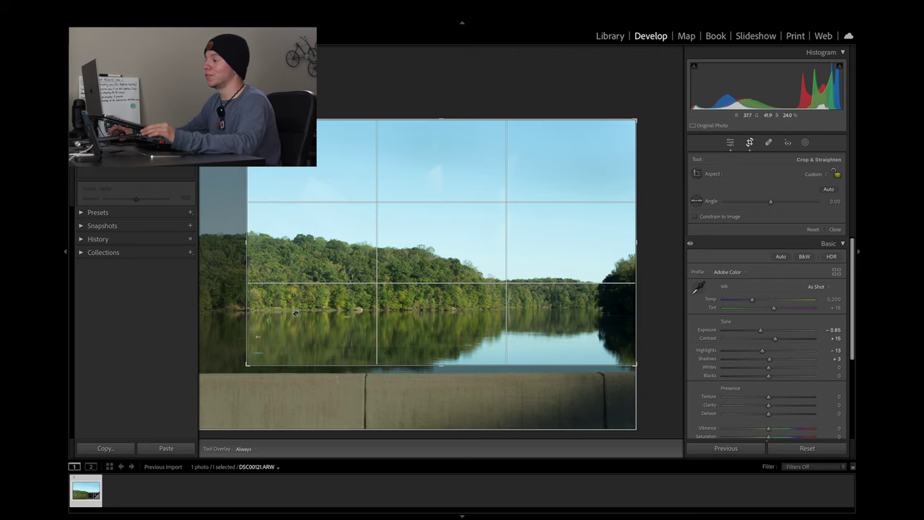
key("Return")
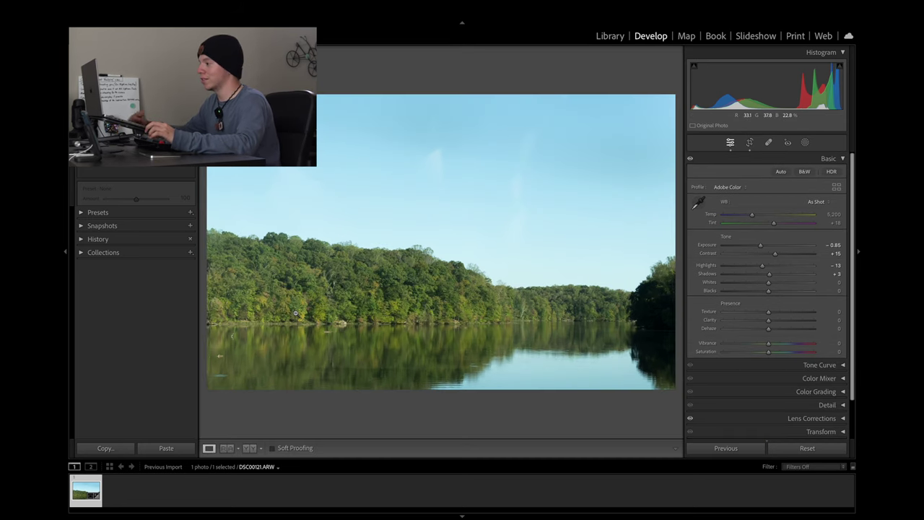
Narrow the crop from the photo's left side, keeping its height and the dark trees on the right
left_click(749, 142)
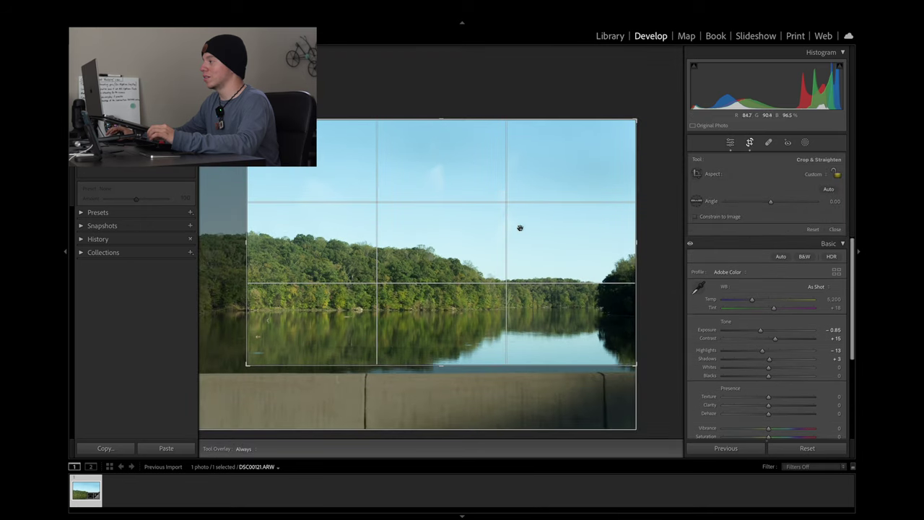
left_click_drag(246, 366, 277, 366)
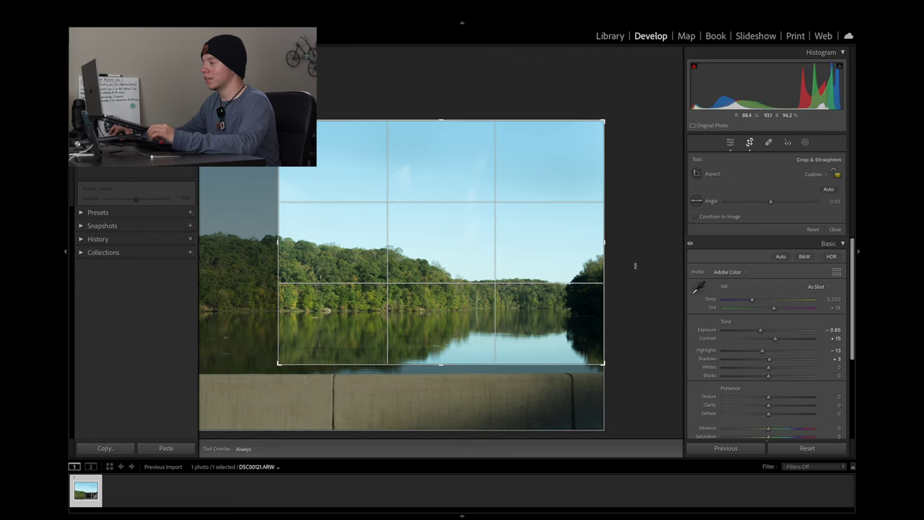
key("Return")
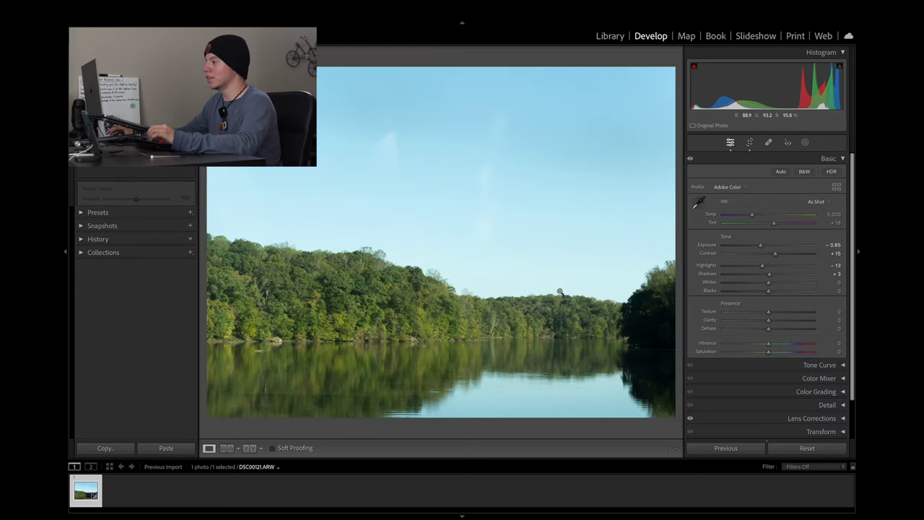
Try shifting the crop toward the photo's left side to exclude the dark trees and show more of the hillside
key("r")
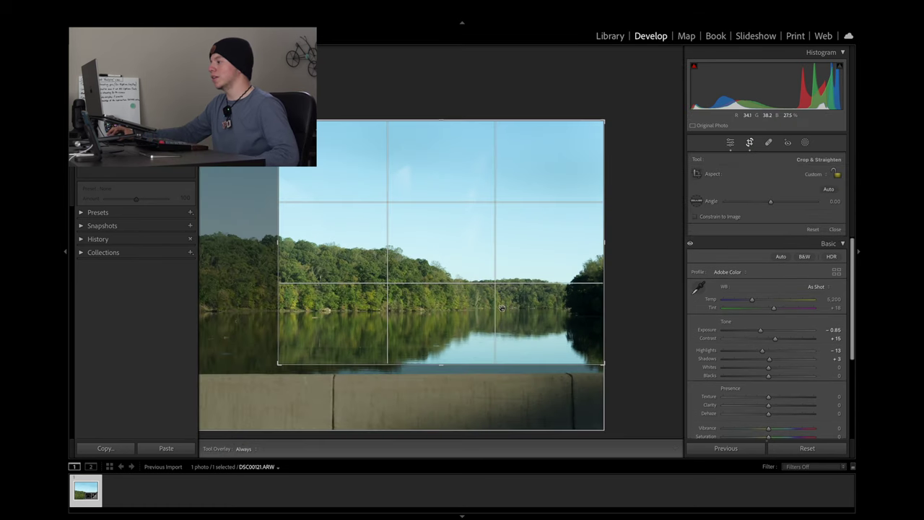
mouse_move(476, 258)
left_mouse_down()
mouse_move(449, 241)
mouse_move(450, 255)
mouse_move(489, 254)
left_mouse_up()
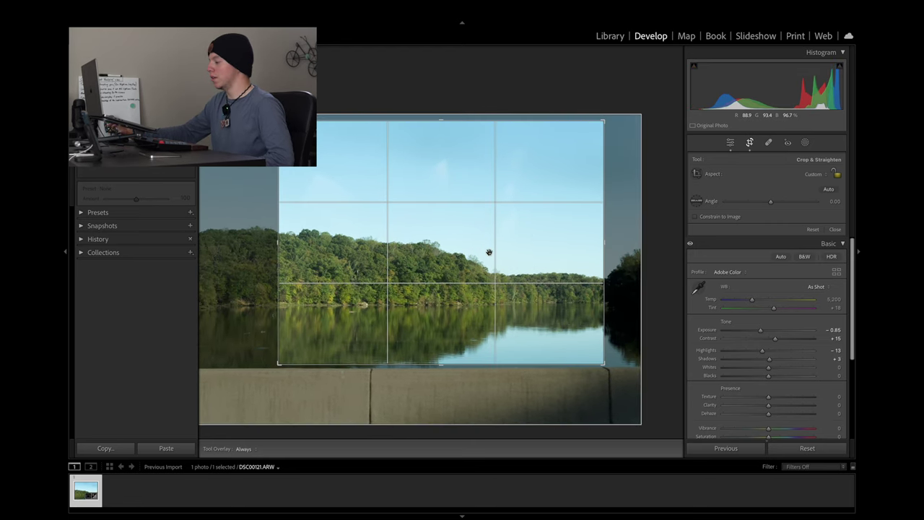
key("Return")
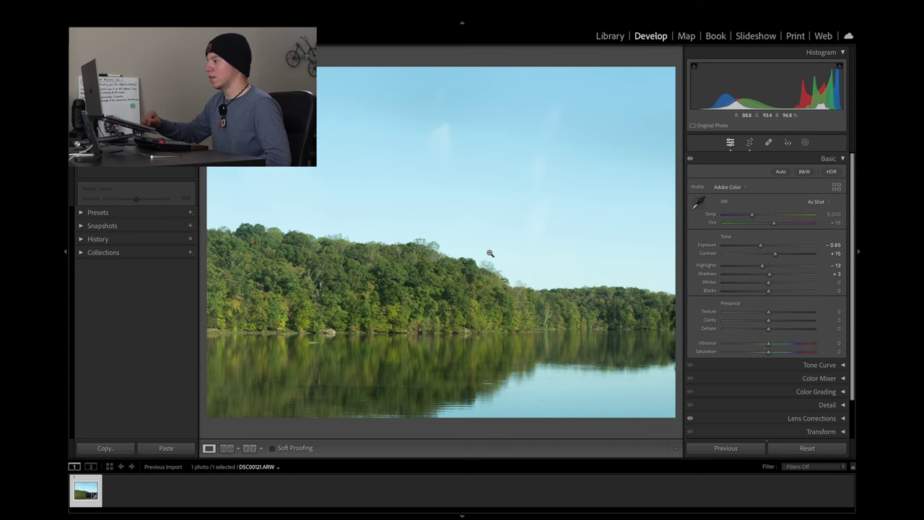
left_click(749, 143)
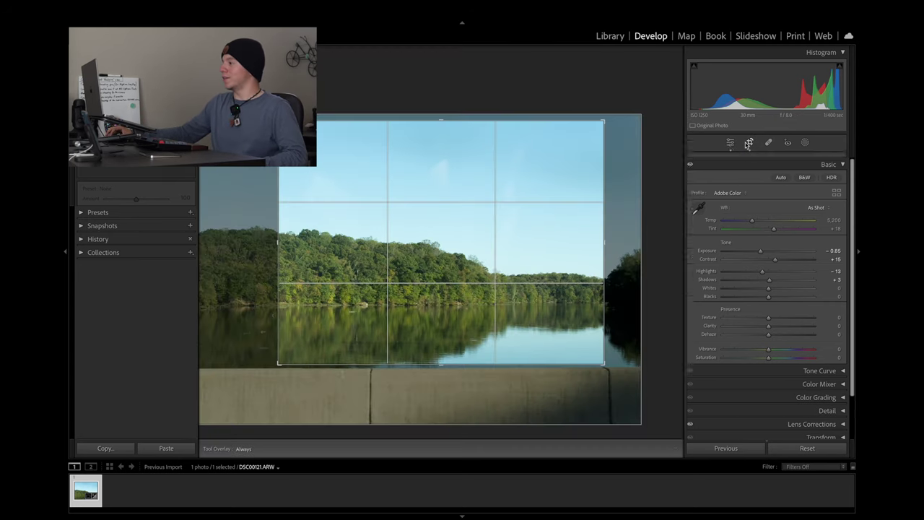
left_click_drag(429, 229, 511, 243)
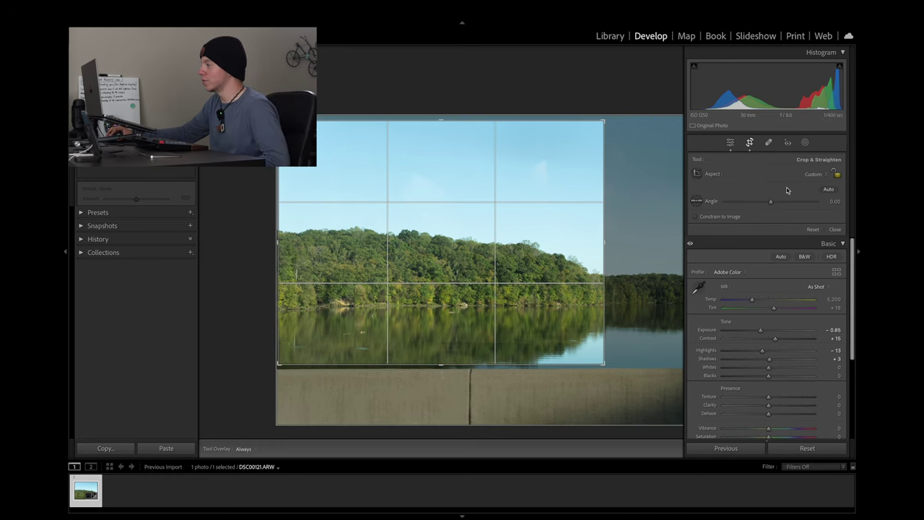
key("Return")
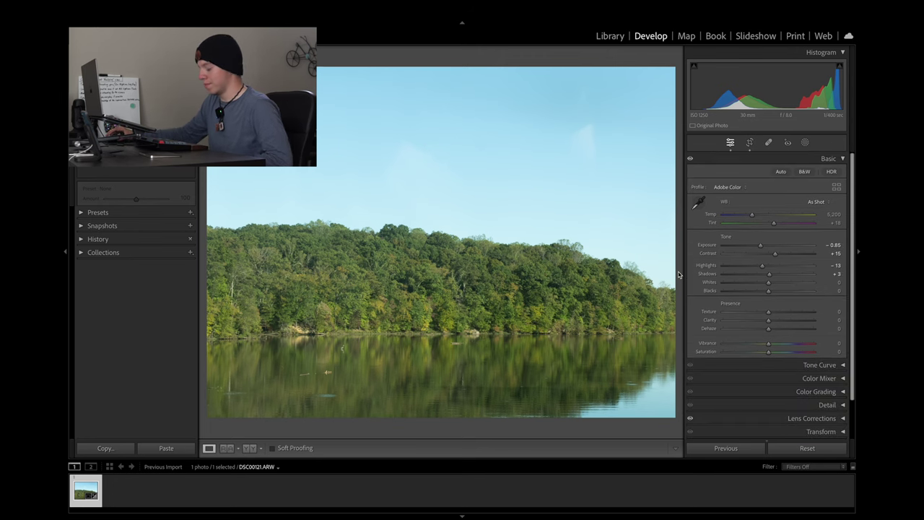
Shift the crop back to roughly the middle of the photo's width, leaving out the dark trees and the wall
left_click(749, 142)
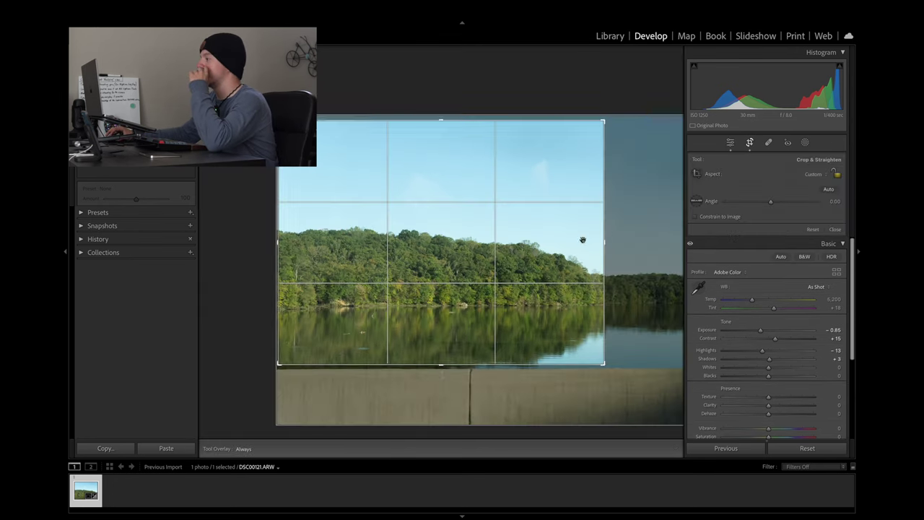
left_click_drag(583, 239, 438, 245)
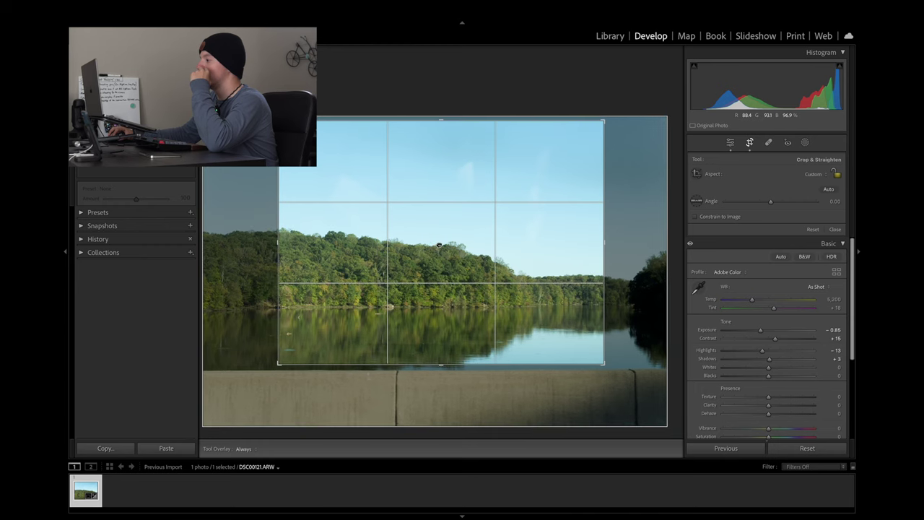
key("Return")
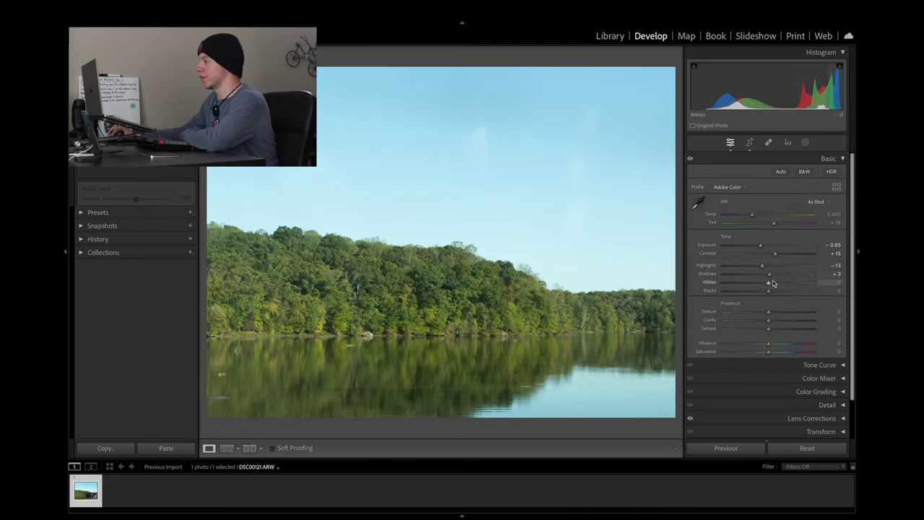
Set shadows to -12, whites to -27 and blacks to -20, and compare the photo with and without the Basic adjustments
mouse_move(769, 278)
left_mouse_down()
mouse_move(757, 281)
mouse_move(778, 280)
mouse_move(763, 281)
left_mouse_up()
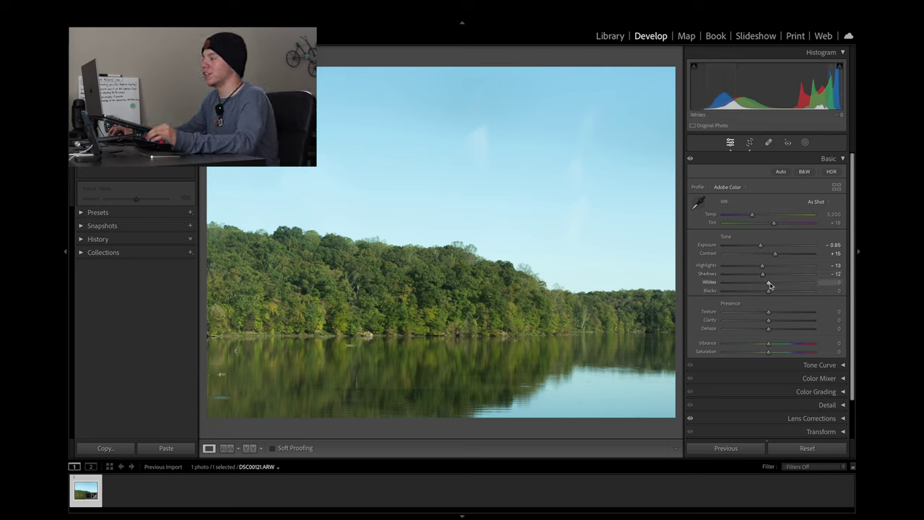
mouse_move(766, 287)
left_mouse_down()
mouse_move(782, 285)
mouse_move(756, 291)
left_mouse_up()
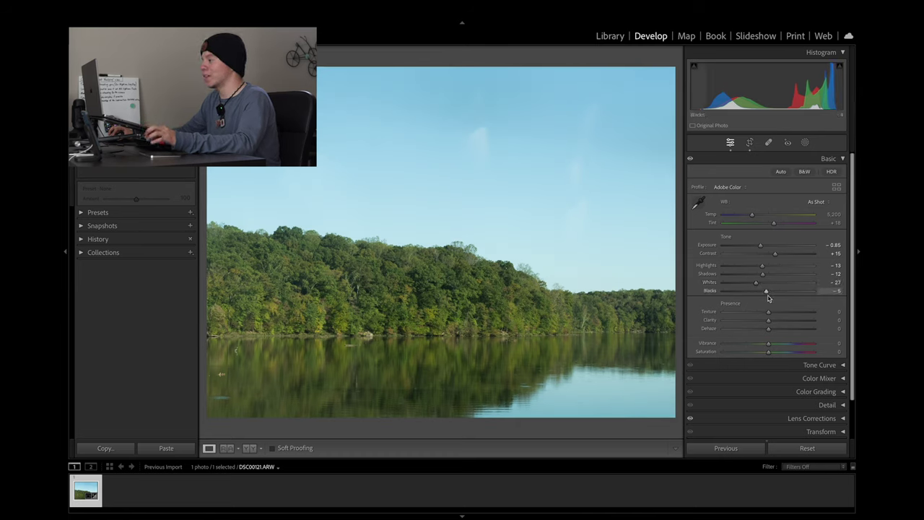
left_click_drag(767, 299, 761, 301)
left_click(690, 158)
left_click(689, 158)
left_click(690, 158)
left_click(689, 159)
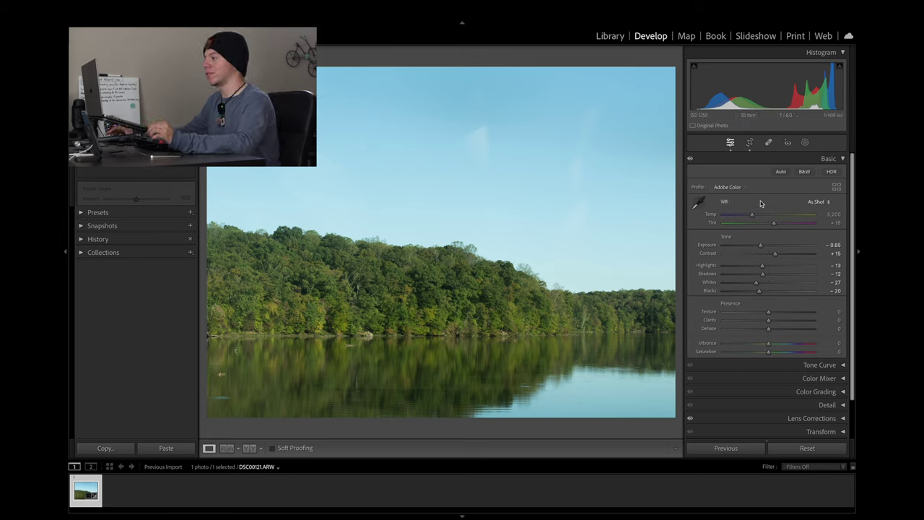
Shape the tone curve with points at input 71 to output 57, 129 to 122 and 195 to 185
left_click(722, 163)
left_click(821, 171)
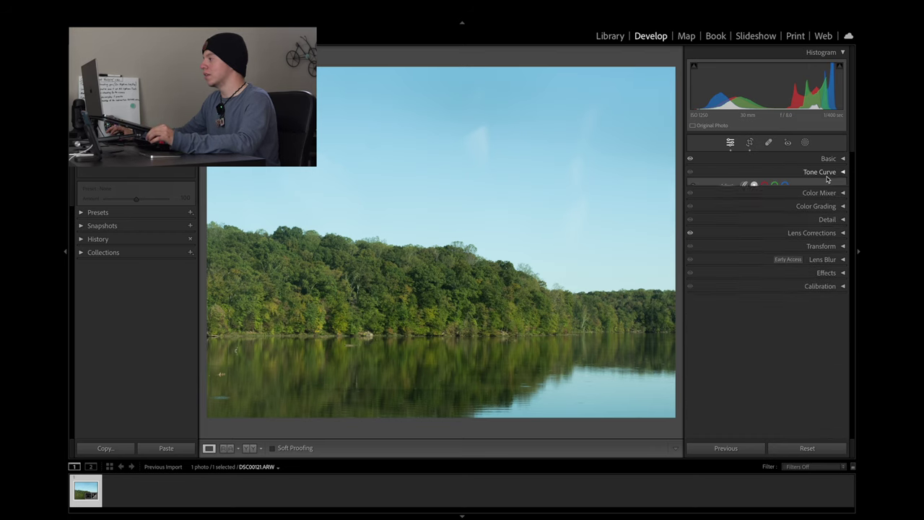
left_click_drag(745, 264, 746, 269)
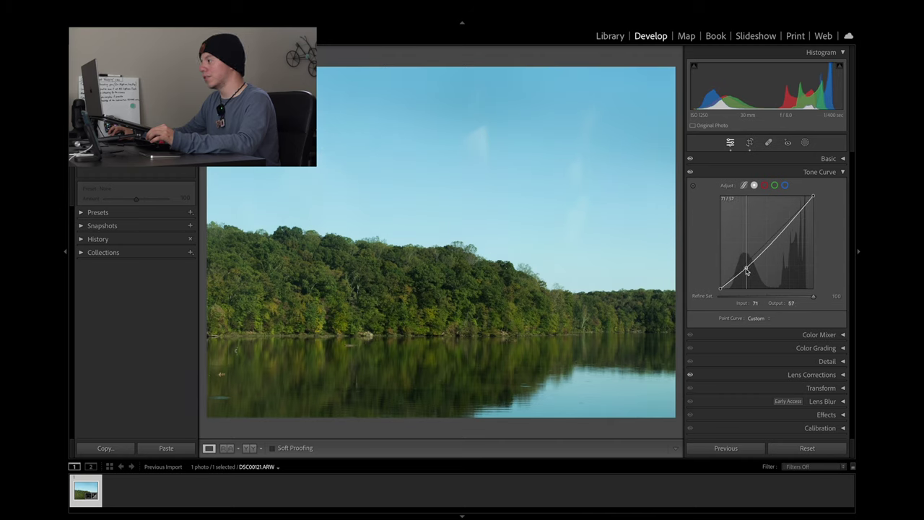
left_click(767, 248)
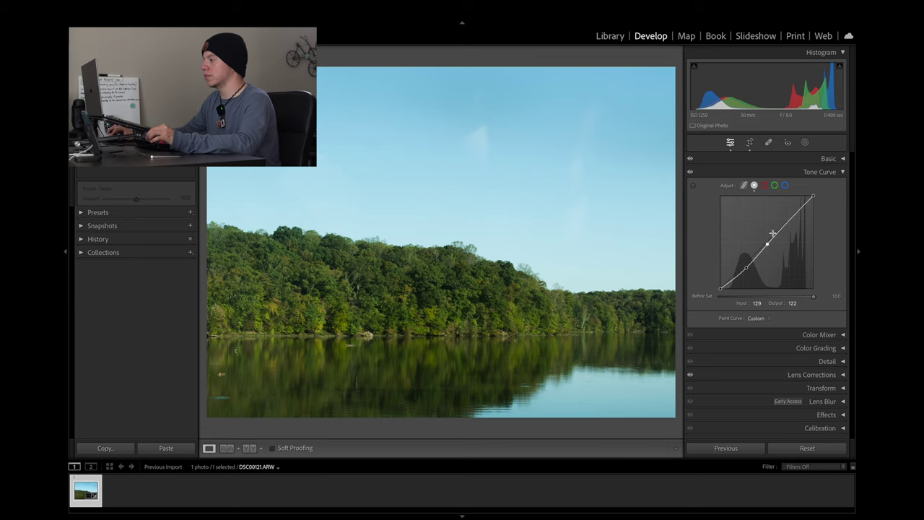
left_click_drag(792, 218, 792, 224)
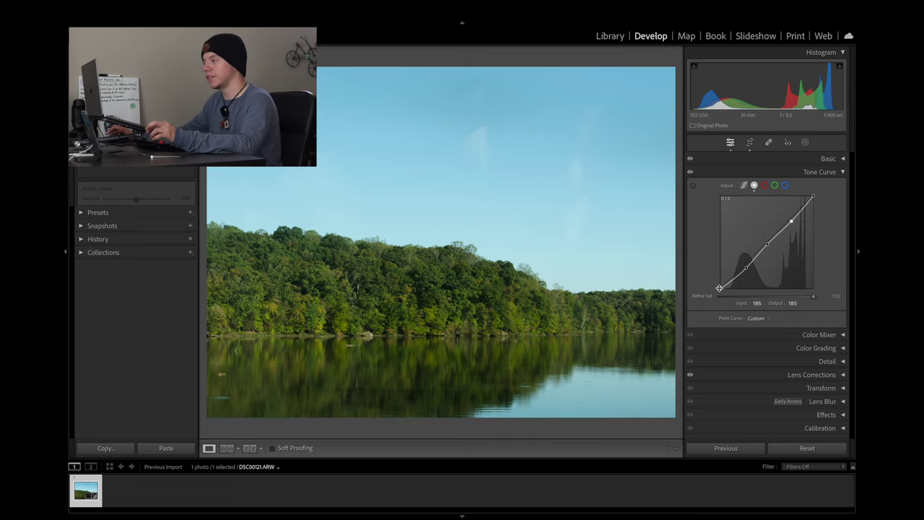
Compare the photo with and without the tone curve and examine the dark tree reflections in the water up close
left_click(690, 173)
left_click(690, 174)
left_click(690, 174)
left_click(449, 371)
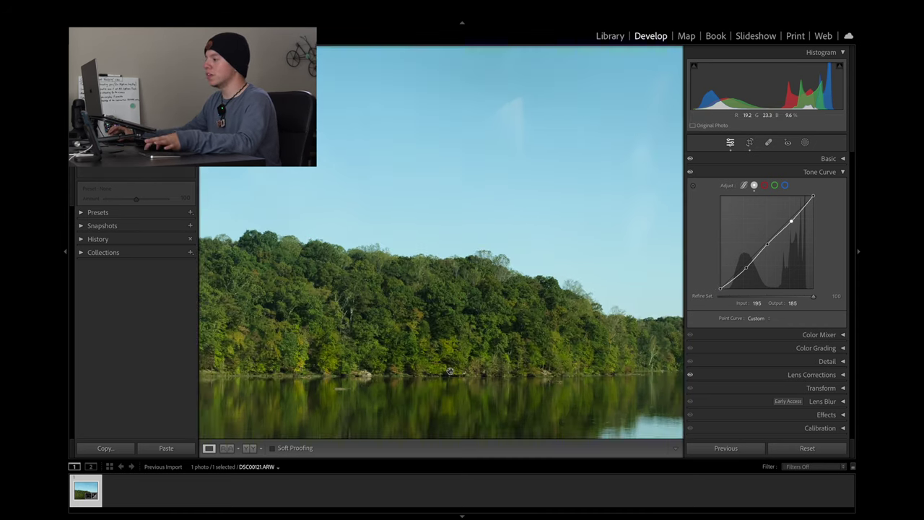
scroll(455, 358, "down", 10)
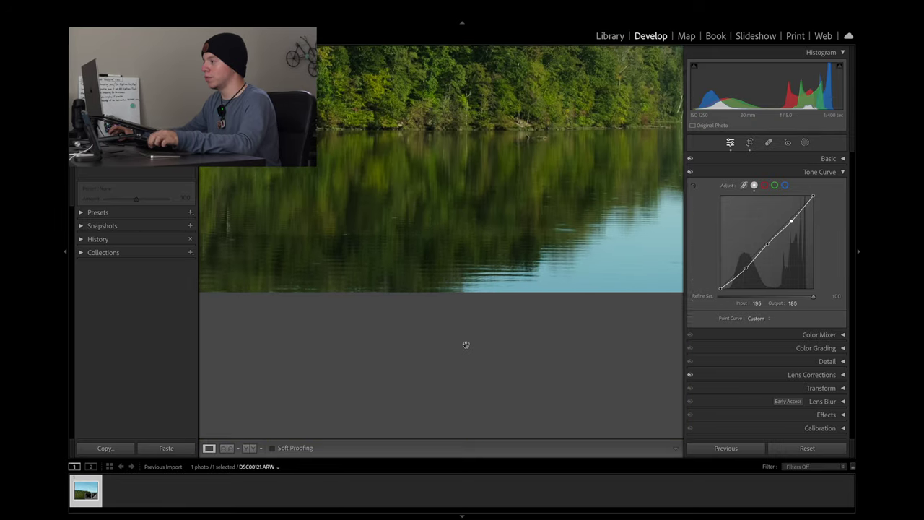
scroll(412, 242, "up", 3)
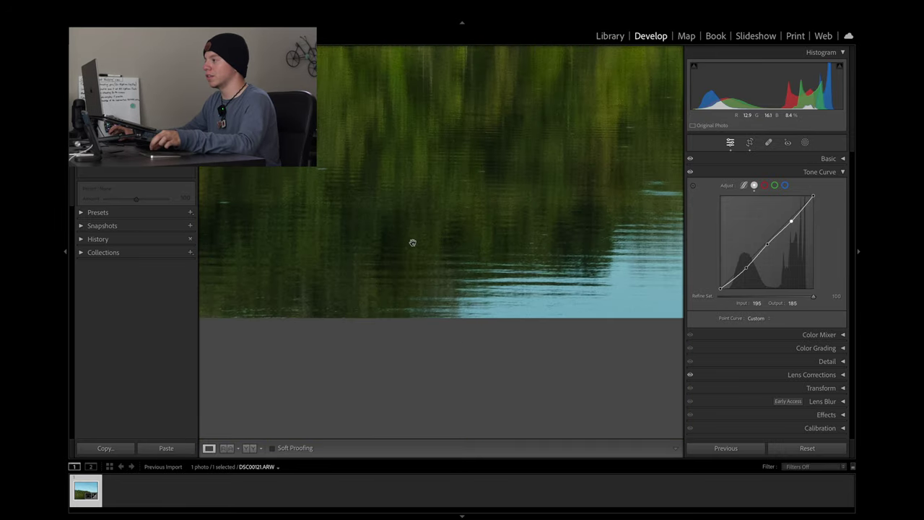
scroll(412, 242, "up", 2)
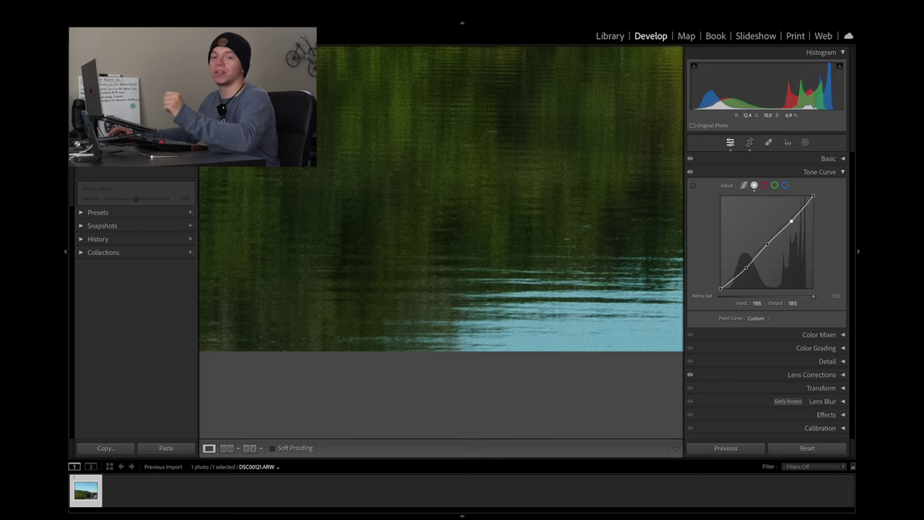
left_click(403, 166)
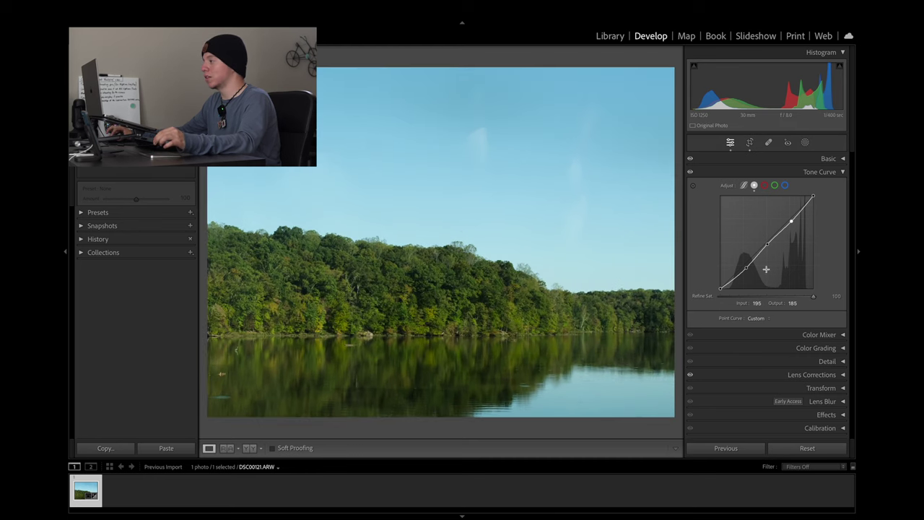
left_click(690, 172)
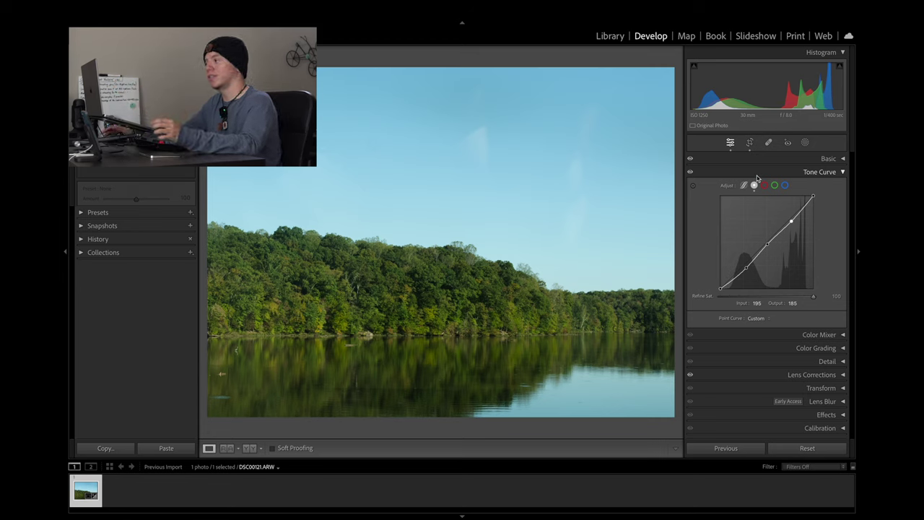
Set the green hue to +9 and the green saturation to +15 in the Color Mixer
left_click(690, 172)
left_click(704, 172)
left_click(804, 185)
left_click(746, 224)
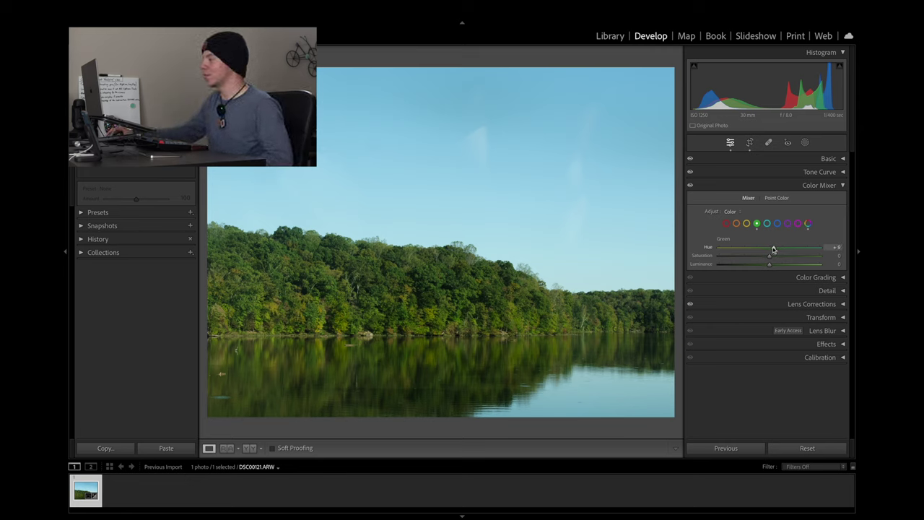
left_click_drag(769, 258, 779, 256)
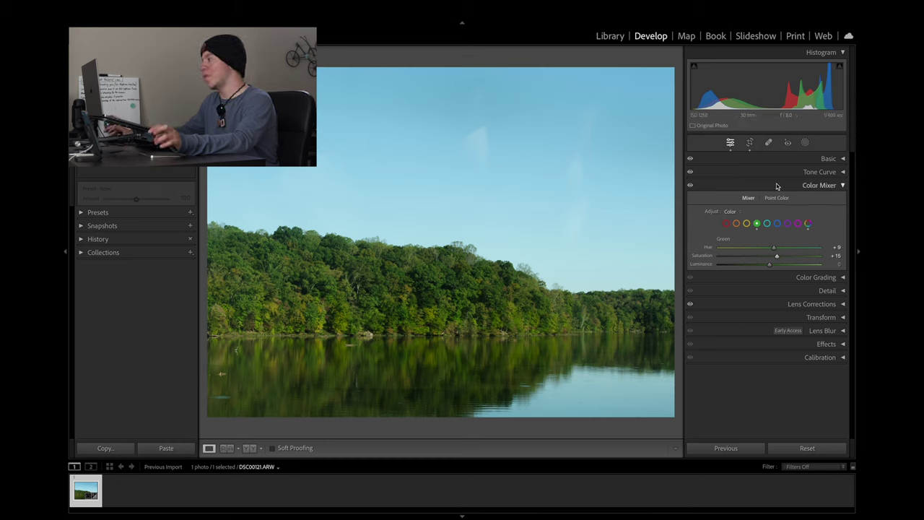
left_click(750, 193)
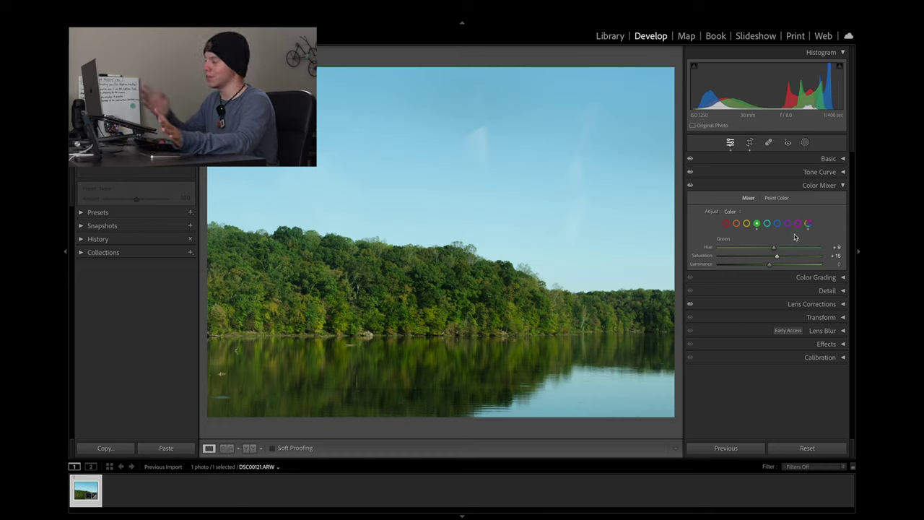
Examine the Color Mixer's individual and combined color settings, compare the photo without the tone curve, and check the crop framing
left_click(767, 224)
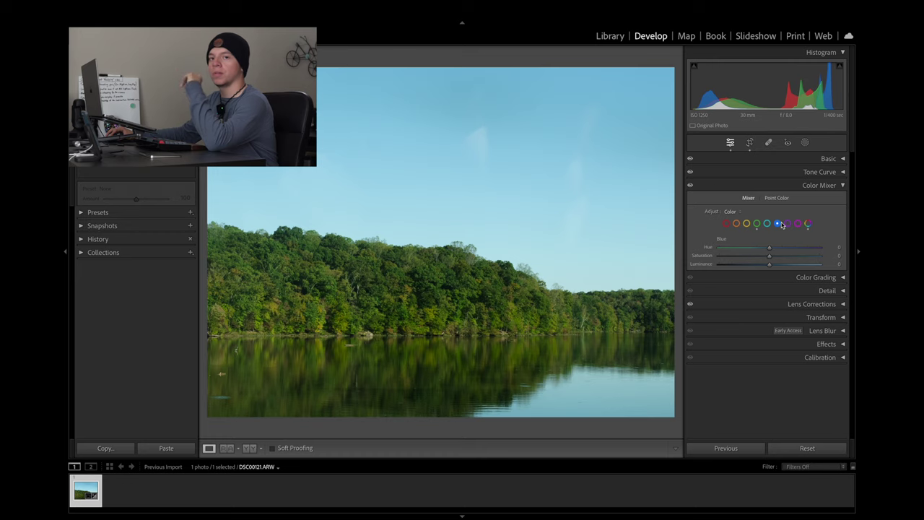
left_click(748, 224)
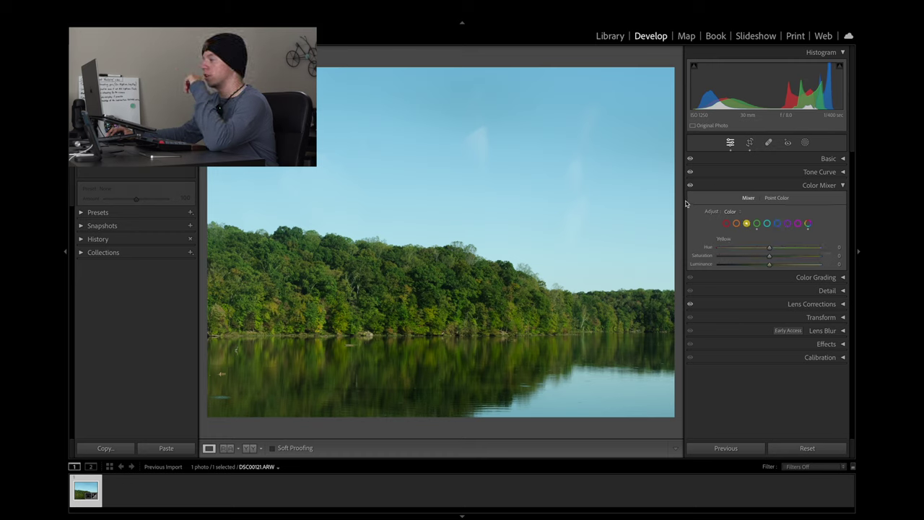
left_click(690, 172)
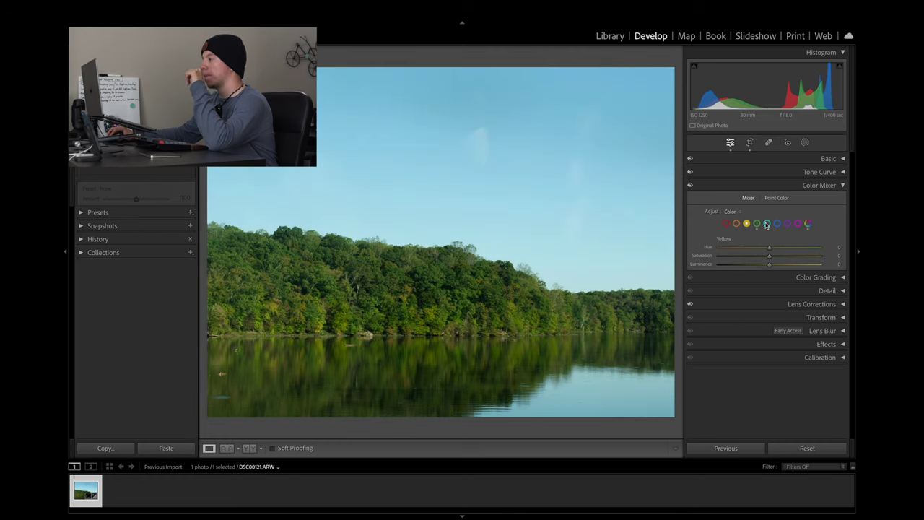
left_click(767, 225)
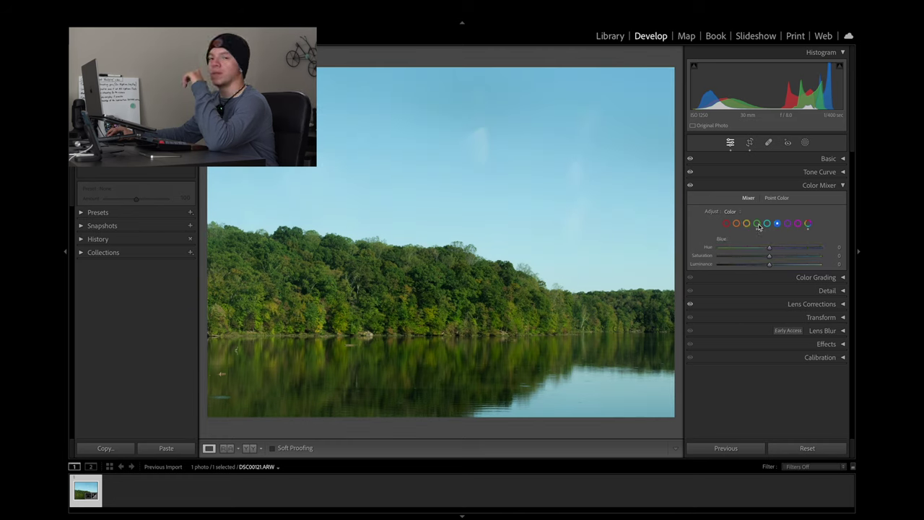
left_click(810, 226)
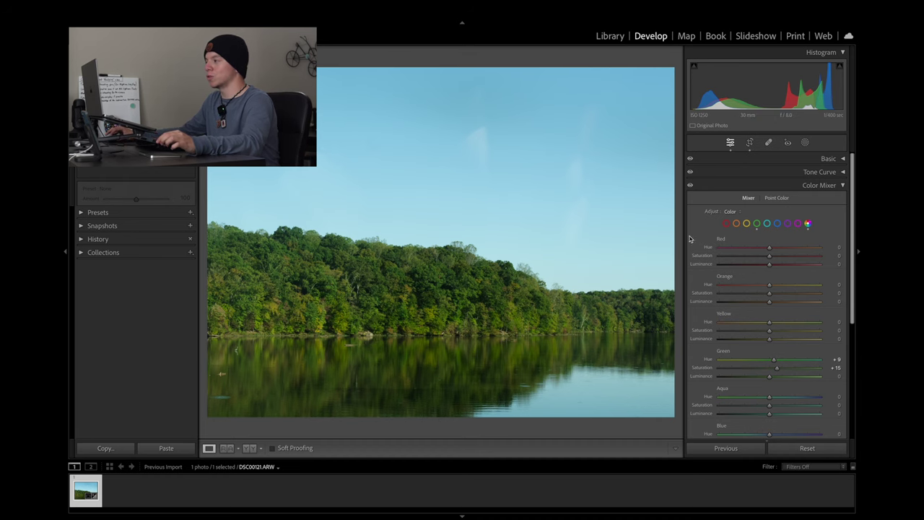
left_click(747, 143)
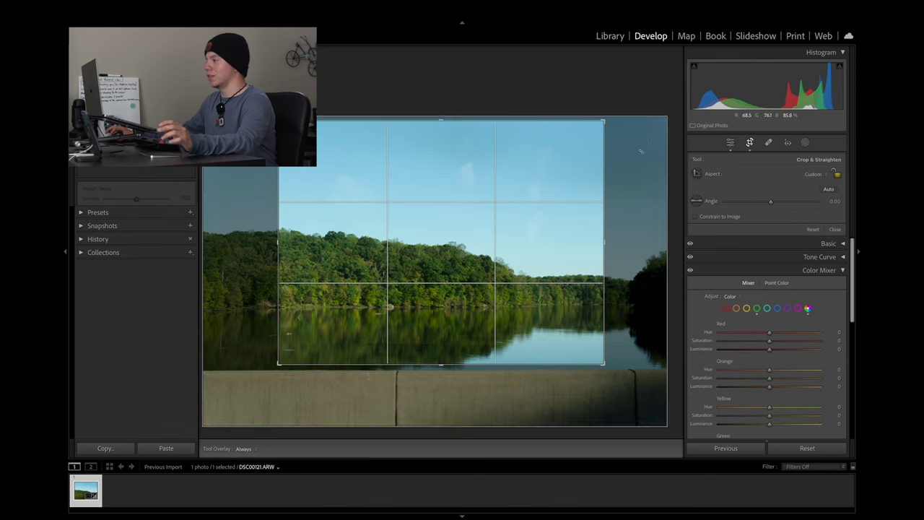
left_click(730, 143)
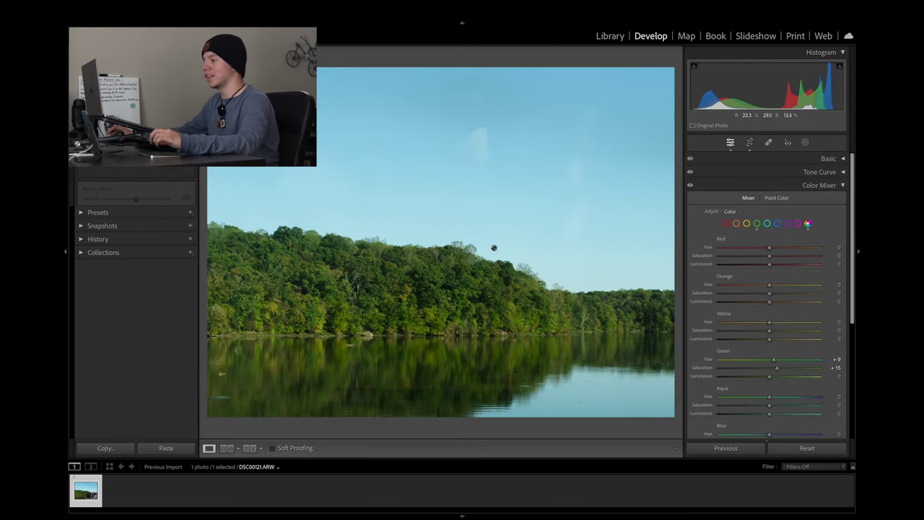
left_click(776, 224)
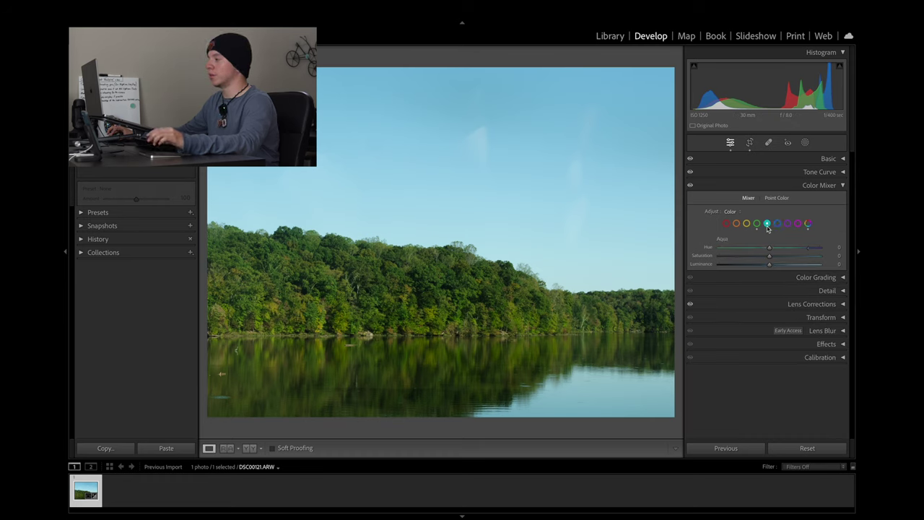
Give the whole photo a warm global color grade at hue 28 and saturation 32, and compare it with and without the grading
left_click(777, 185)
left_click(785, 198)
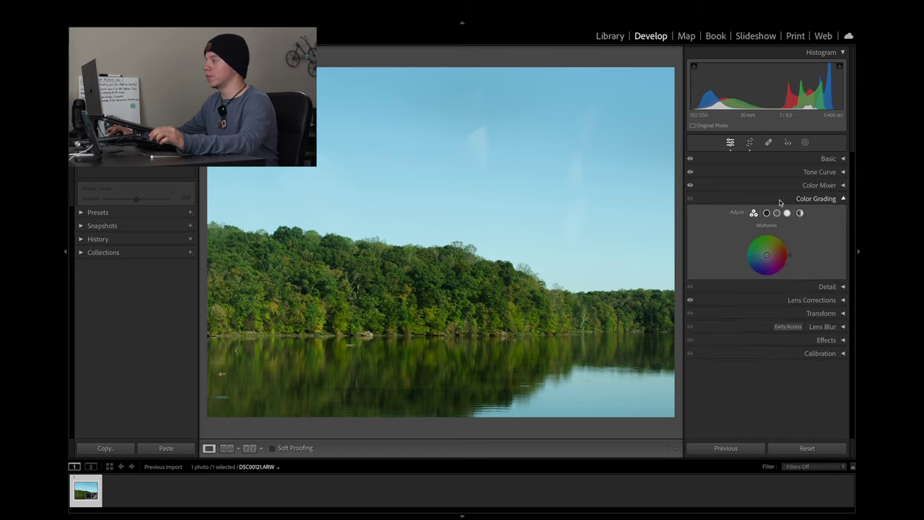
left_click(798, 214)
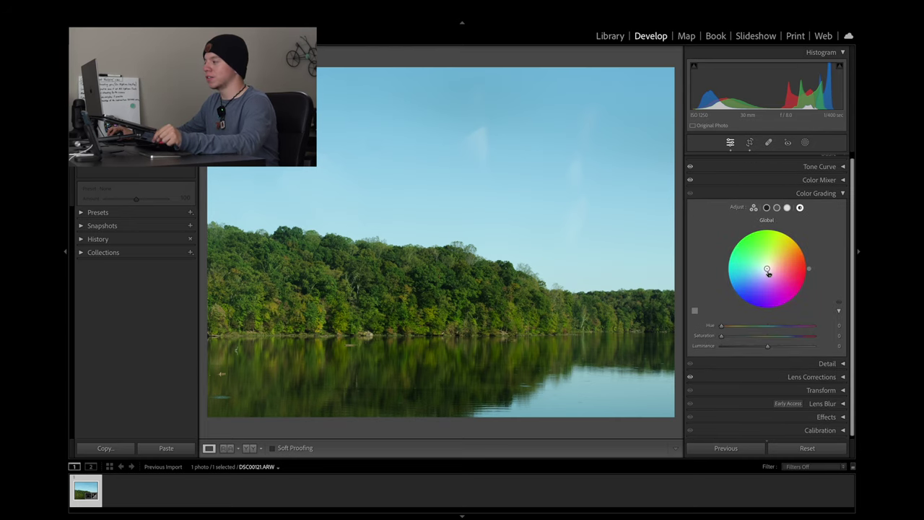
left_click_drag(767, 272, 773, 270)
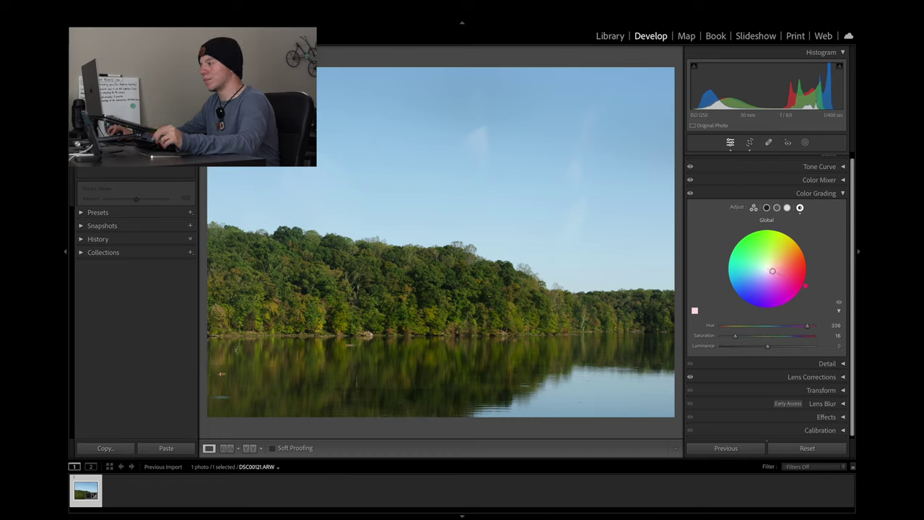
mouse_move(772, 271)
left_mouse_down()
mouse_move(781, 275)
mouse_move(761, 287)
mouse_move(759, 266)
mouse_move(781, 262)
mouse_move(775, 270)
left_mouse_up()
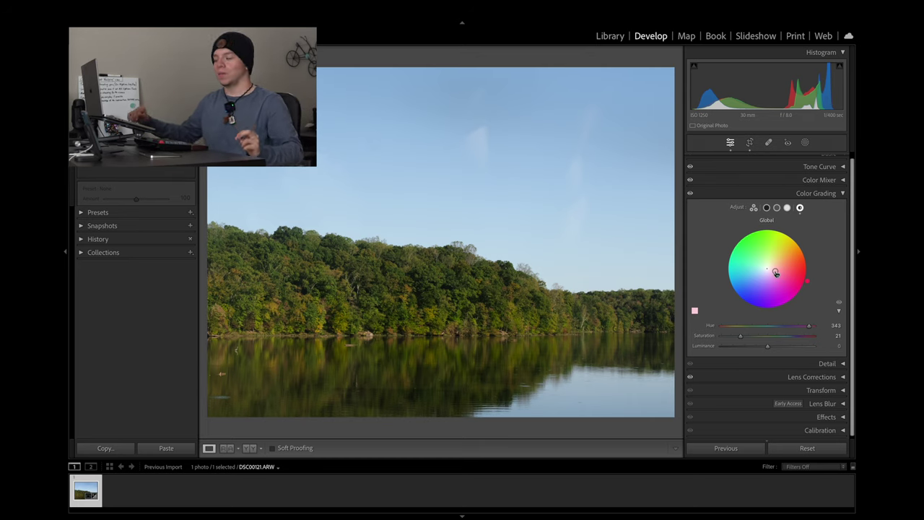
left_click_drag(776, 272, 769, 269)
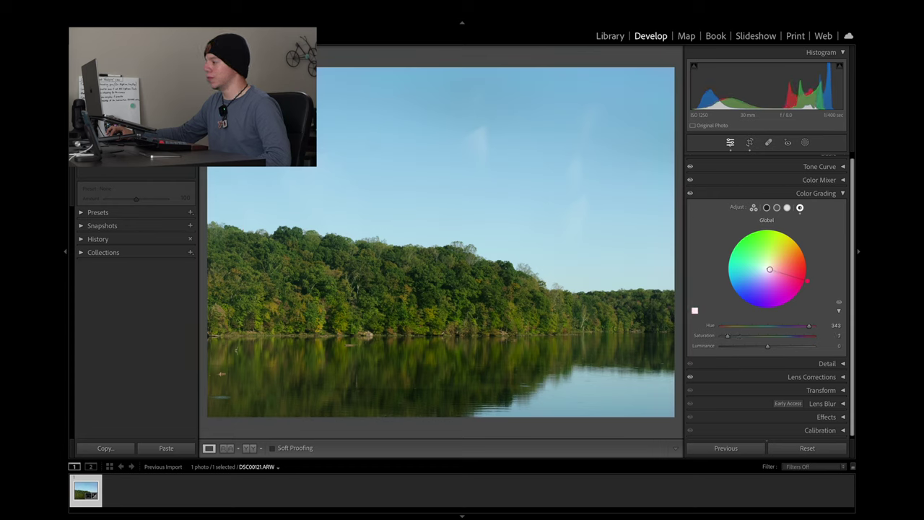
left_click_drag(770, 269, 777, 262)
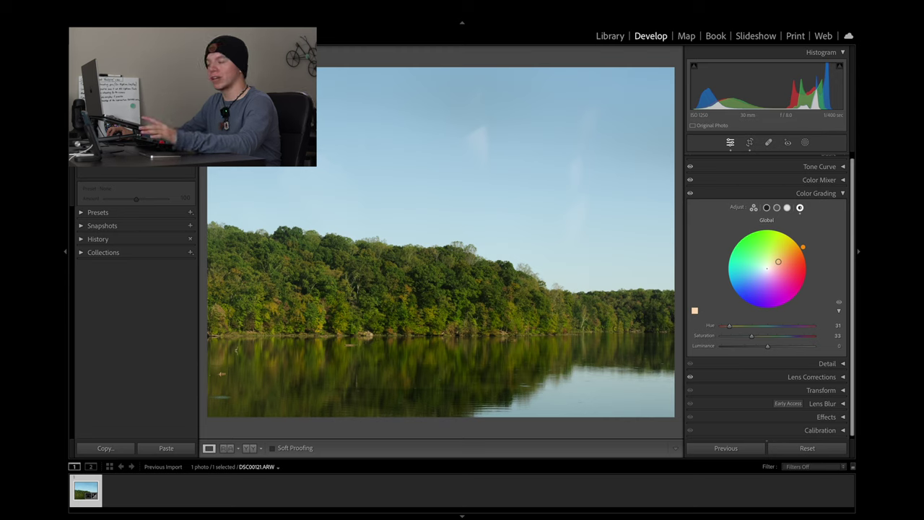
left_click(689, 193)
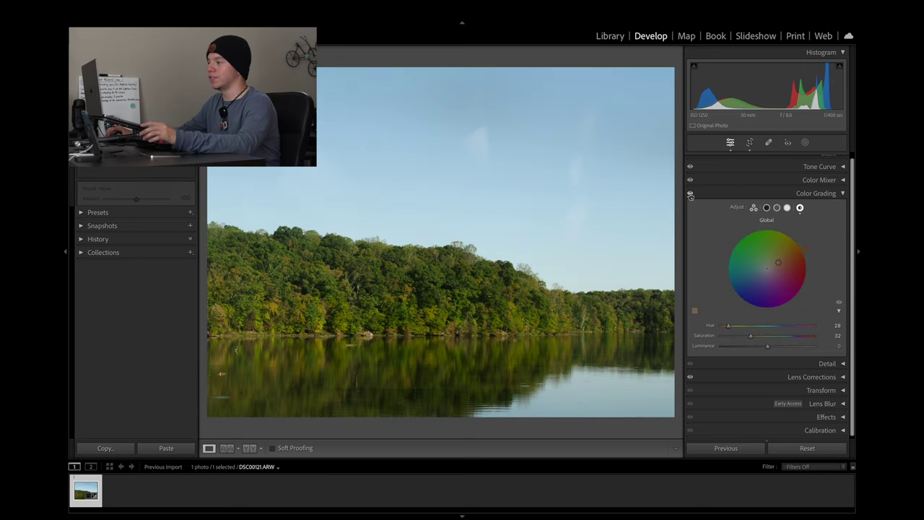
Try several tints on the shadows, compare with and without the tint, and settle on hue 16 with saturation 13
left_click(767, 208)
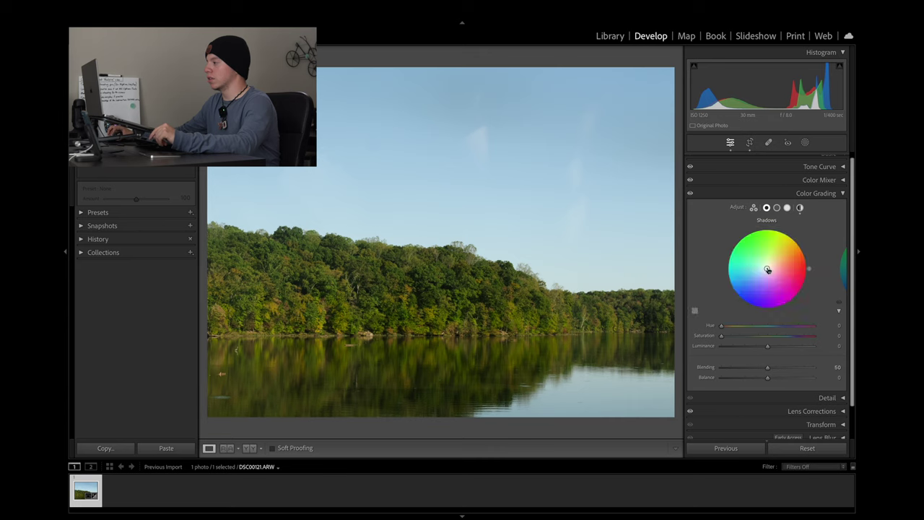
left_click_drag(766, 268, 772, 263)
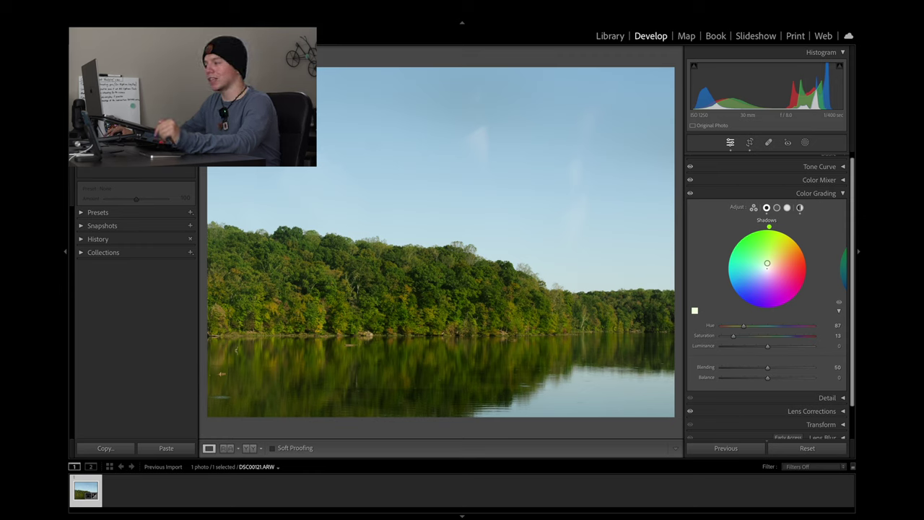
left_click_drag(771, 263, 764, 268)
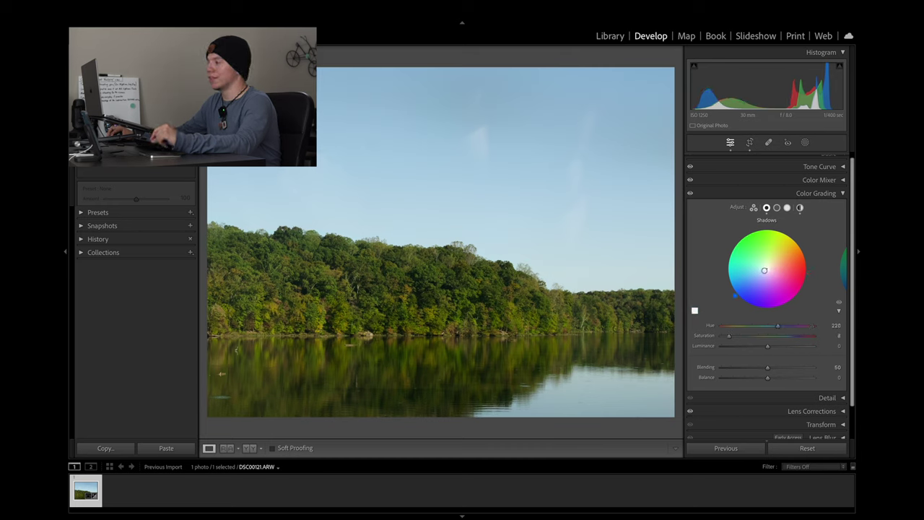
left_click_drag(764, 270, 772, 261)
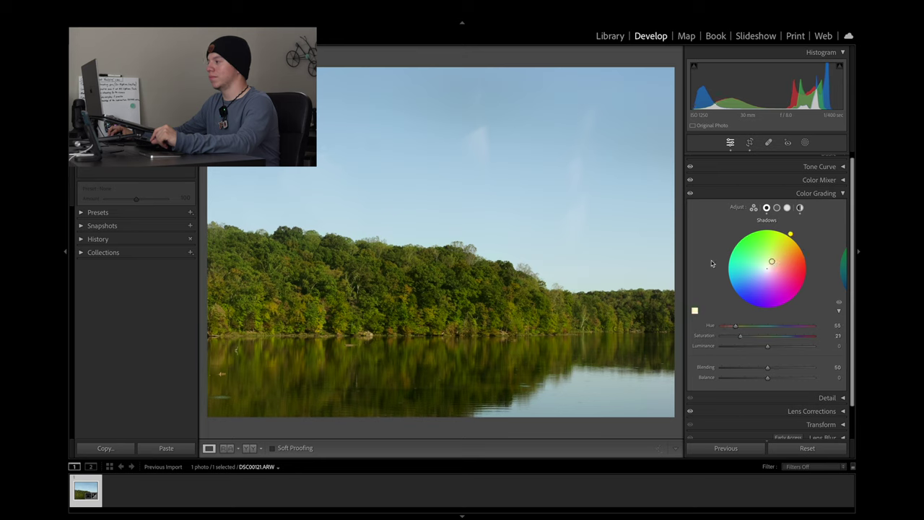
left_click(838, 302)
left_click(839, 305)
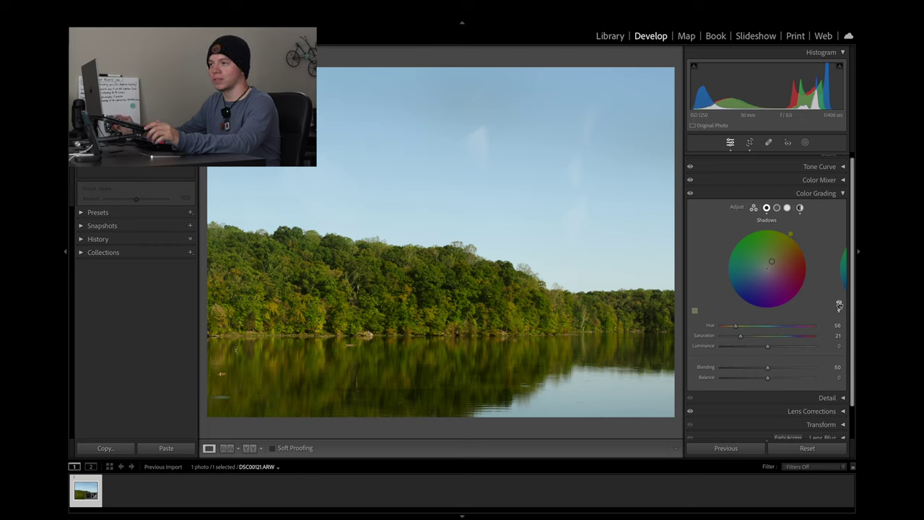
left_click_drag(771, 262, 766, 262)
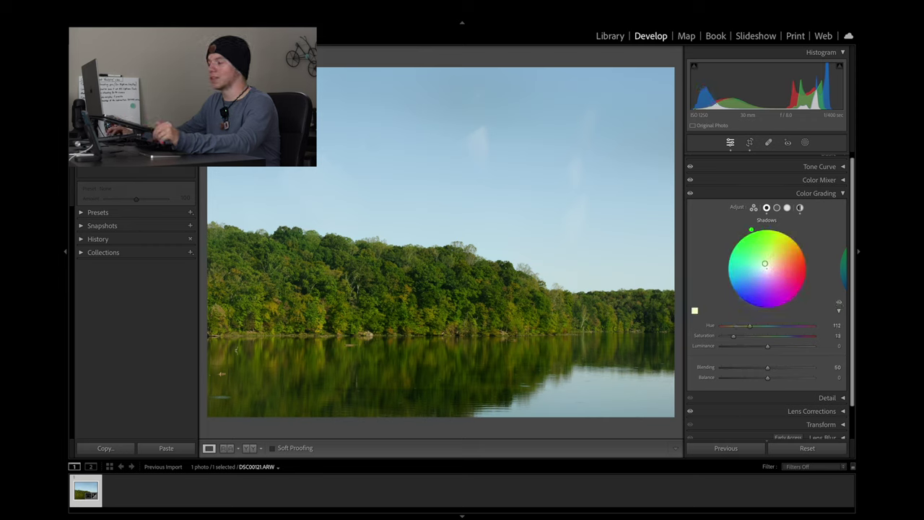
mouse_move(765, 264)
left_mouse_down()
mouse_move(755, 254)
mouse_move(755, 267)
mouse_move(768, 268)
left_mouse_up()
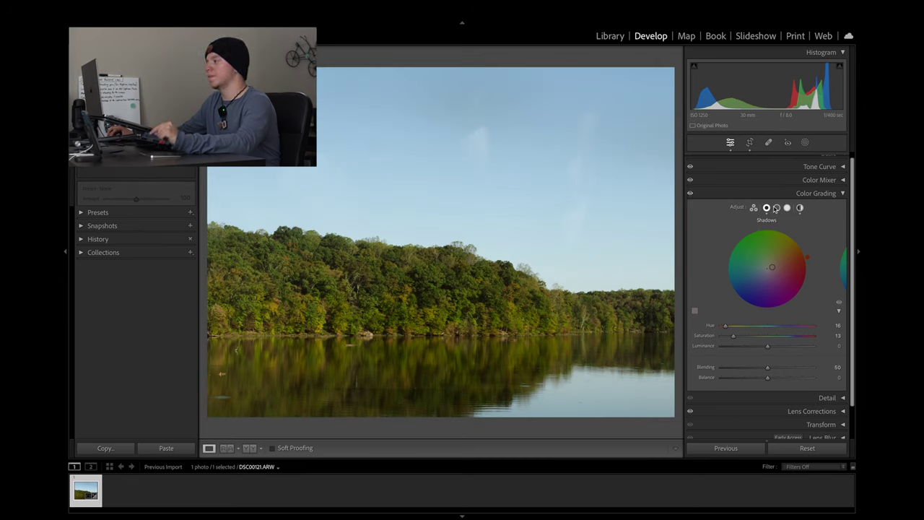
Tint the midtones blue at hue 219 and saturation 20 after trying green, and compare the photo with and without the midtone tint
left_click(776, 208)
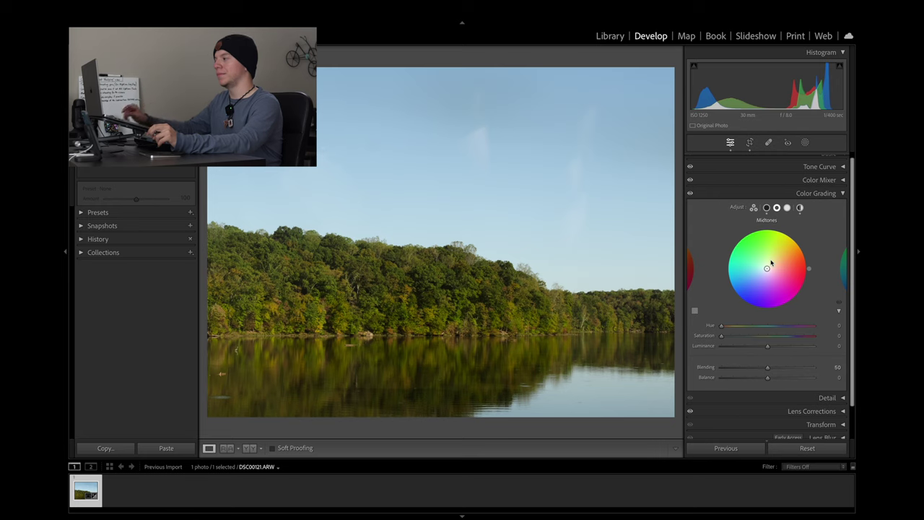
mouse_move(767, 271)
left_mouse_down()
mouse_move(772, 265)
mouse_move(764, 266)
left_mouse_up()
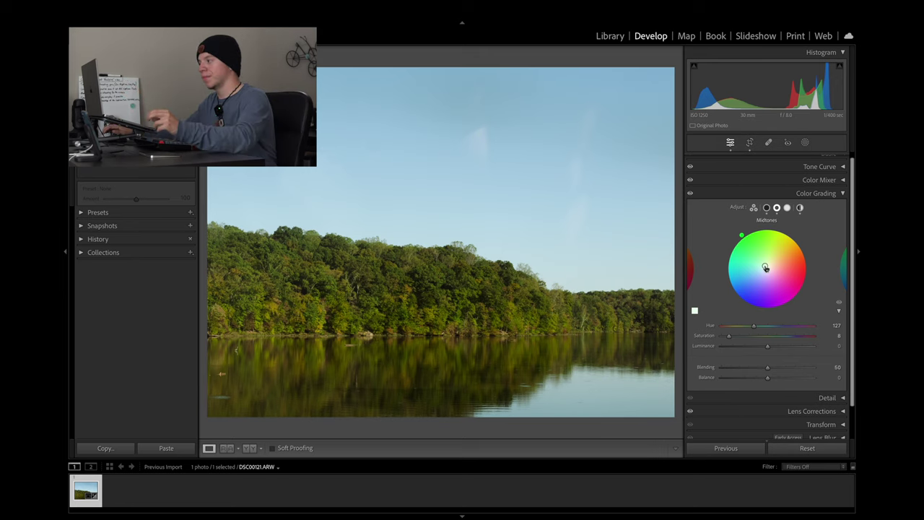
scroll(767, 272, "up", 1)
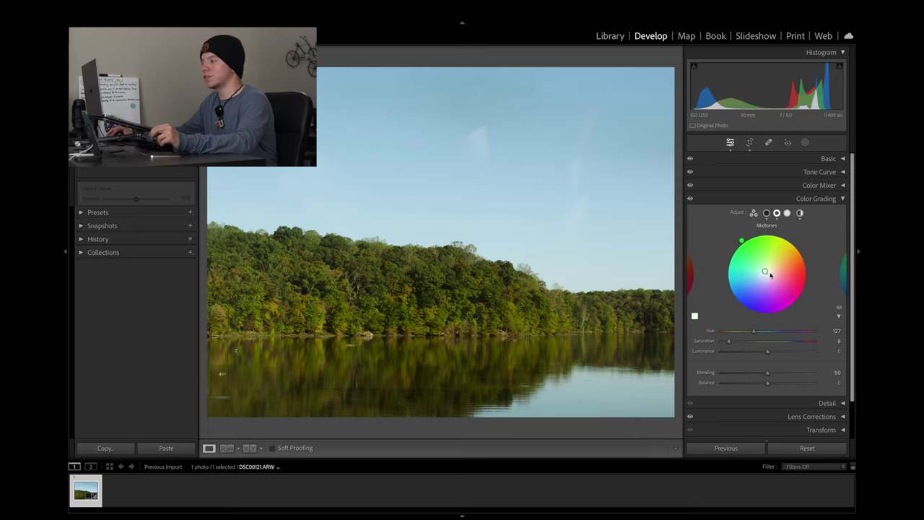
left_click_drag(769, 274, 762, 267)
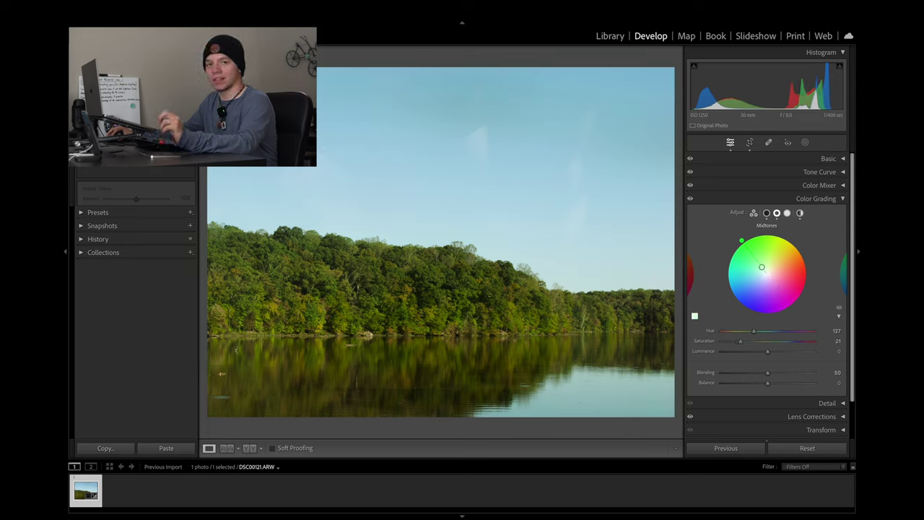
left_click_drag(761, 267, 760, 266)
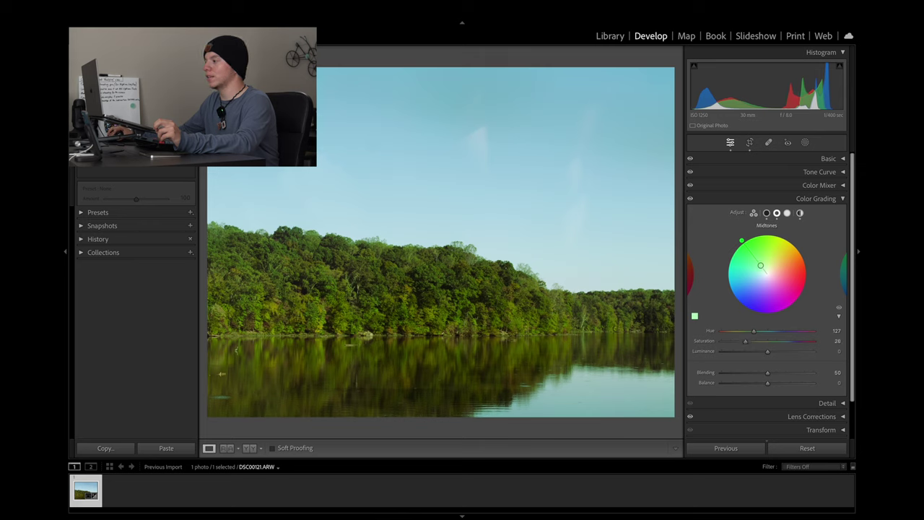
left_click_drag(762, 267, 755, 280)
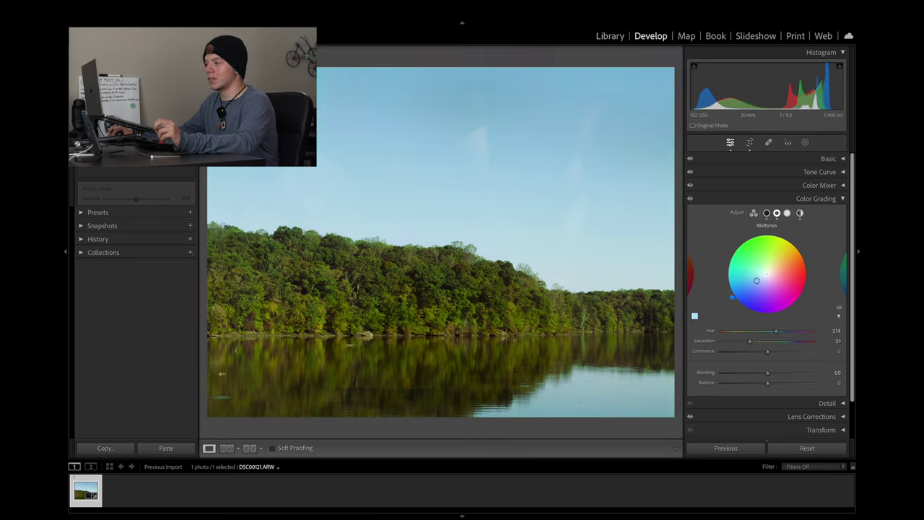
left_click_drag(756, 280, 760, 279)
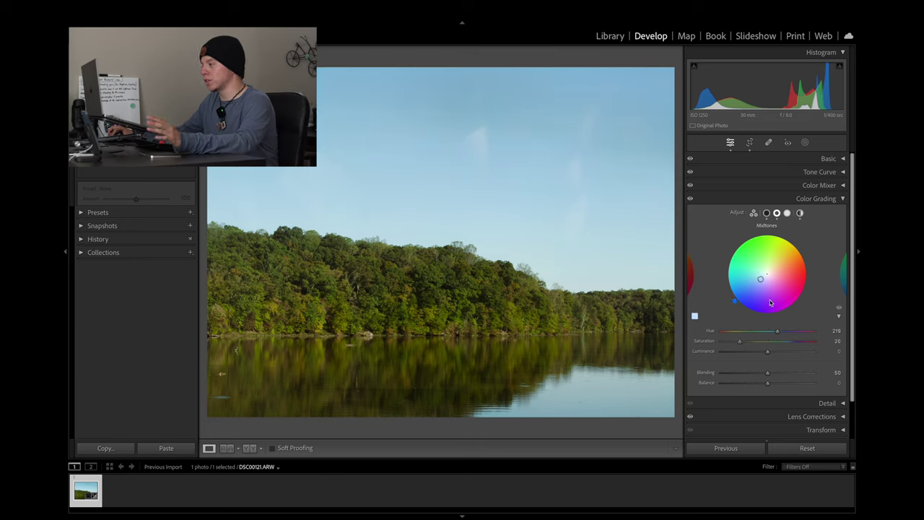
left_click(839, 307)
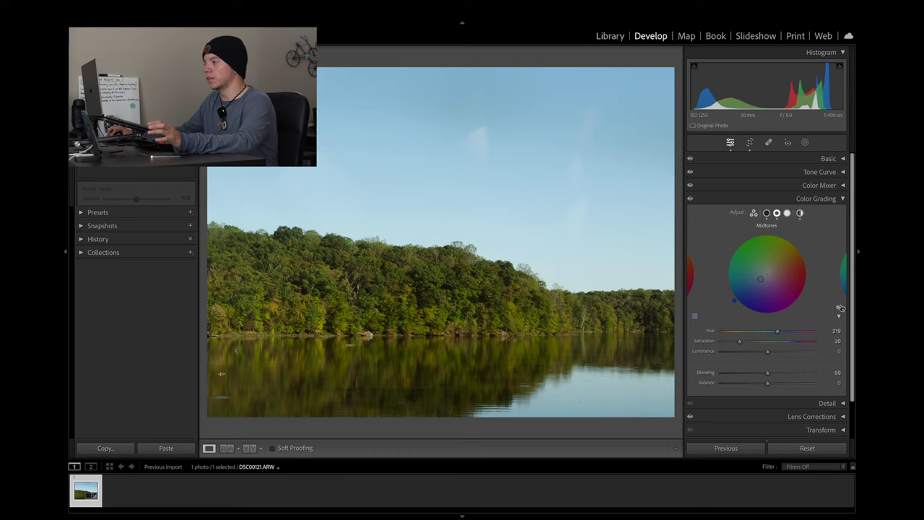
left_click(840, 307)
Add a faint green tint to the highlights at hue 103 and saturation 2
left_click(786, 213)
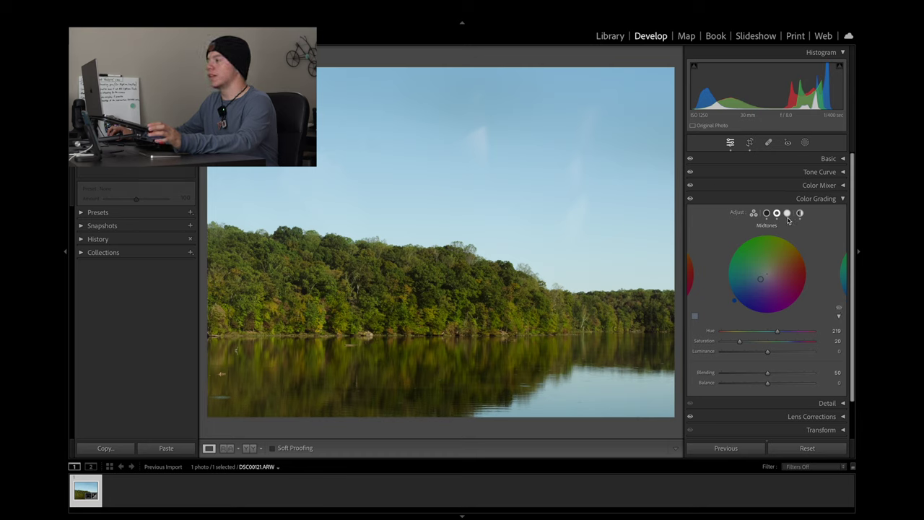
mouse_move(722, 286)
left_mouse_down()
mouse_move(771, 289)
mouse_move(758, 277)
mouse_move(761, 267)
mouse_move(778, 271)
mouse_move(773, 260)
mouse_move(750, 267)
mouse_move(767, 273)
left_mouse_up()
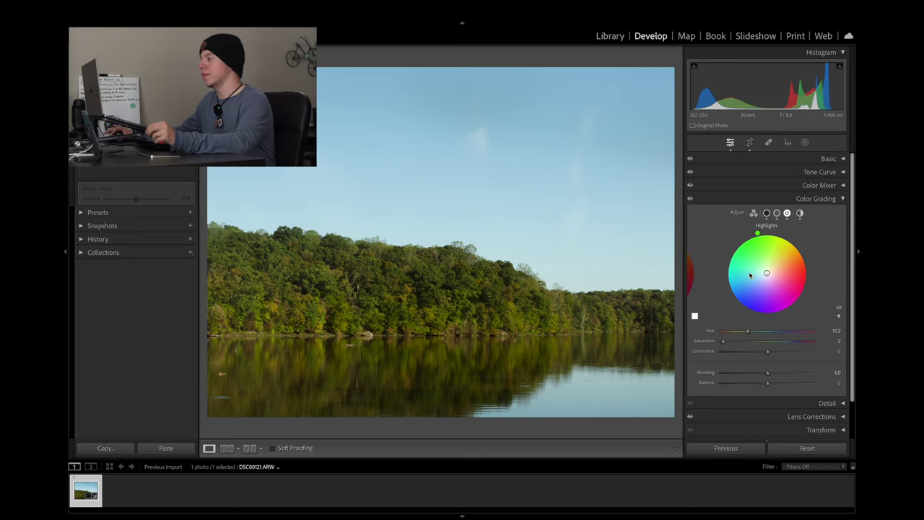
Reset the highlights tint, replace it with a warm yellow at hue 49 and saturation 21, and compare the photo with and without it
double_click(765, 274)
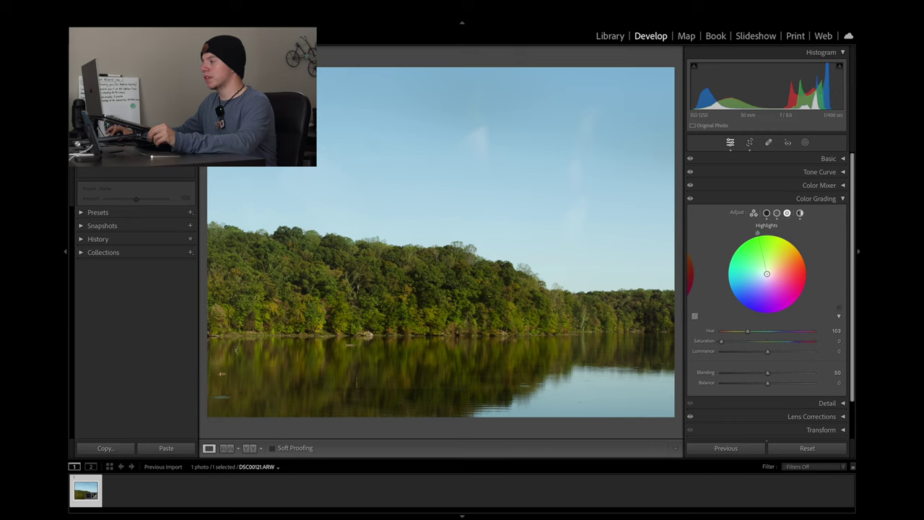
mouse_move(766, 273)
left_mouse_down()
mouse_move(777, 274)
mouse_move(772, 267)
left_mouse_up()
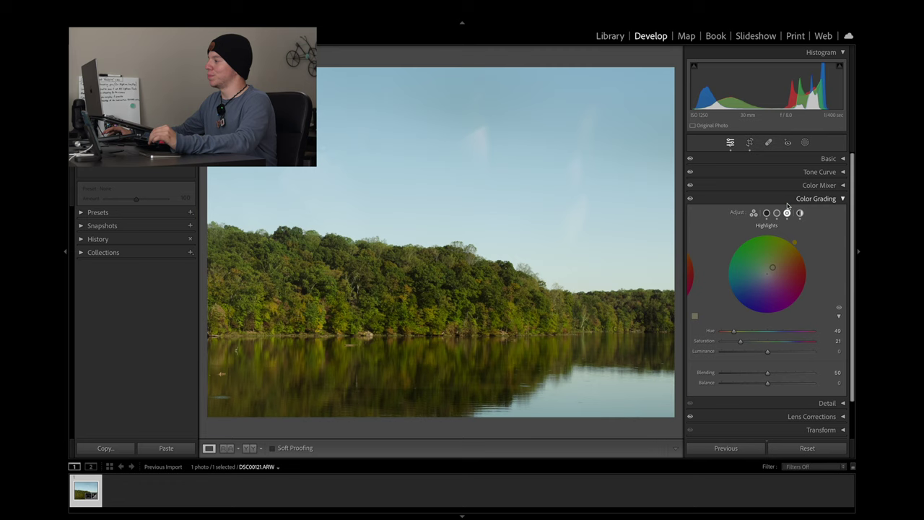
left_click(838, 309)
left_click(838, 308)
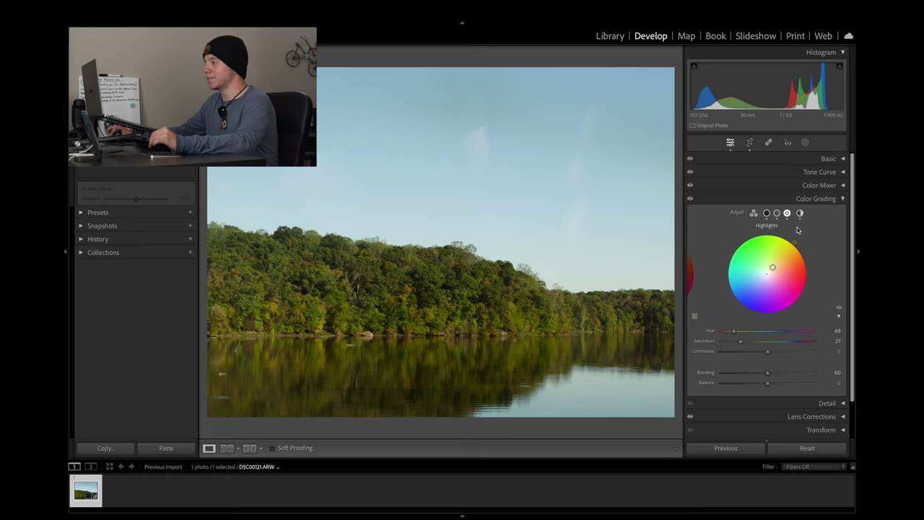
Set the sharpening amount to 80 while checking the trees and water up close
left_click(815, 199)
left_click(827, 211)
left_click_drag(767, 254, 810, 246)
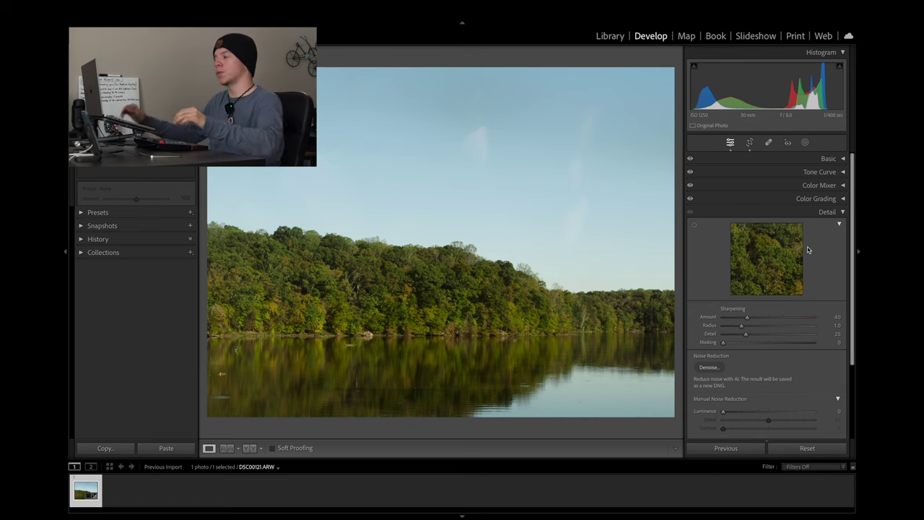
left_click(380, 294)
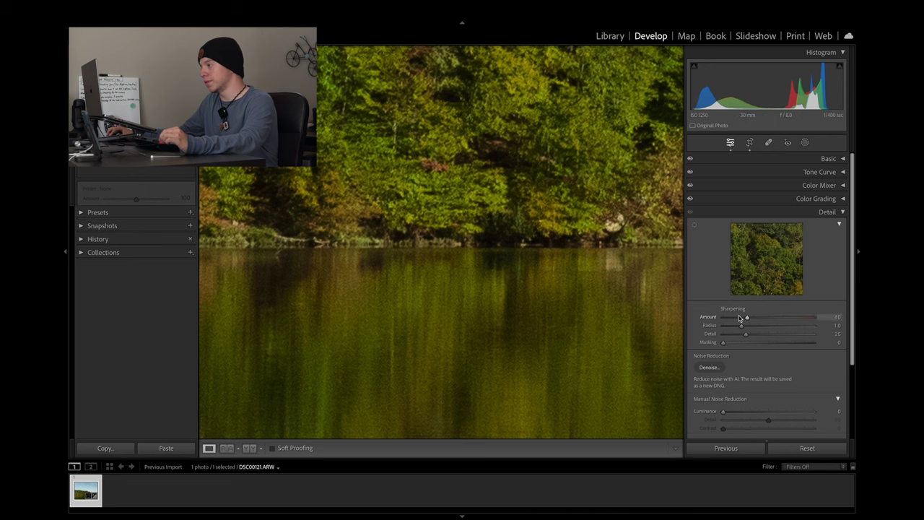
left_click_drag(746, 317, 770, 317)
left_click(500, 236)
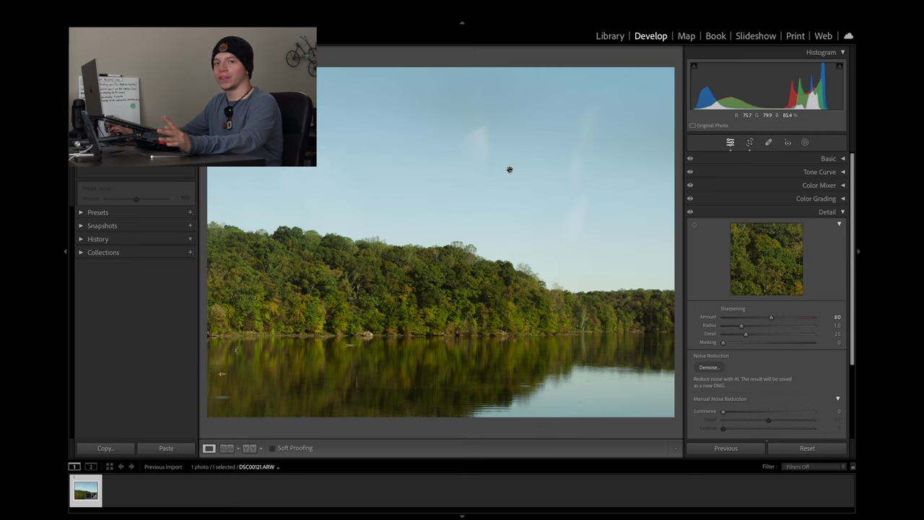
left_click(794, 213)
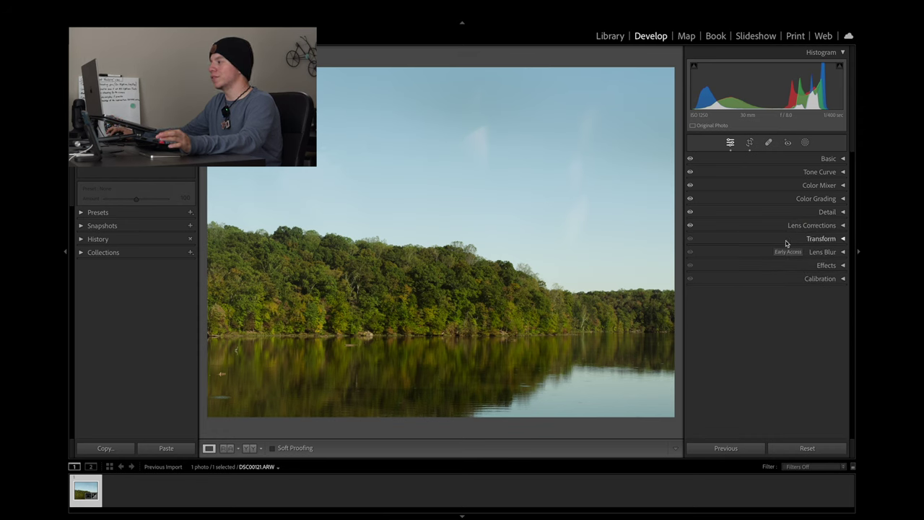
Review the whole photo with its Color Mixer and Color Grading settings, comparing it with and without the color grading
left_click(547, 256)
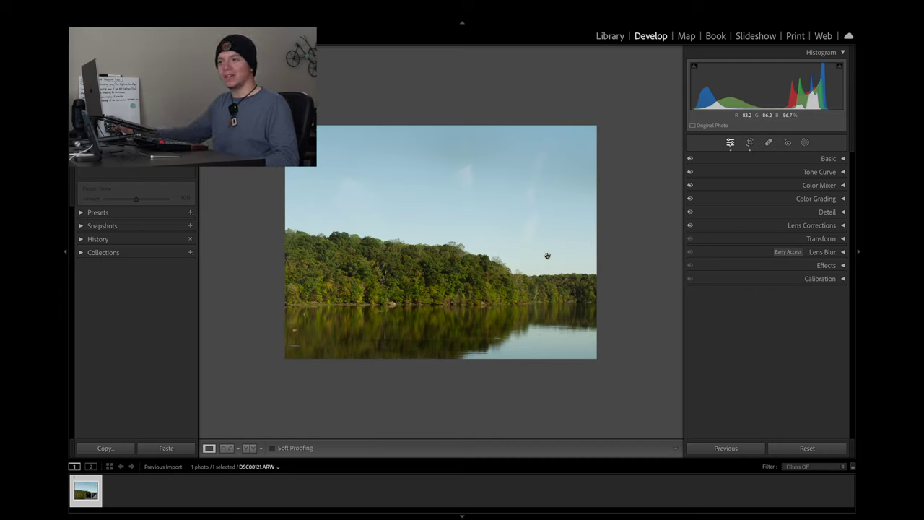
left_click(547, 255)
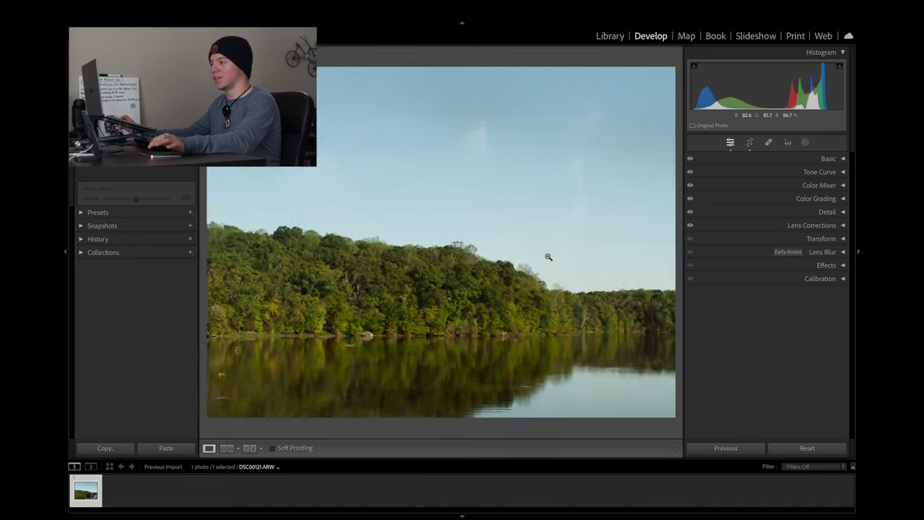
left_click(534, 253)
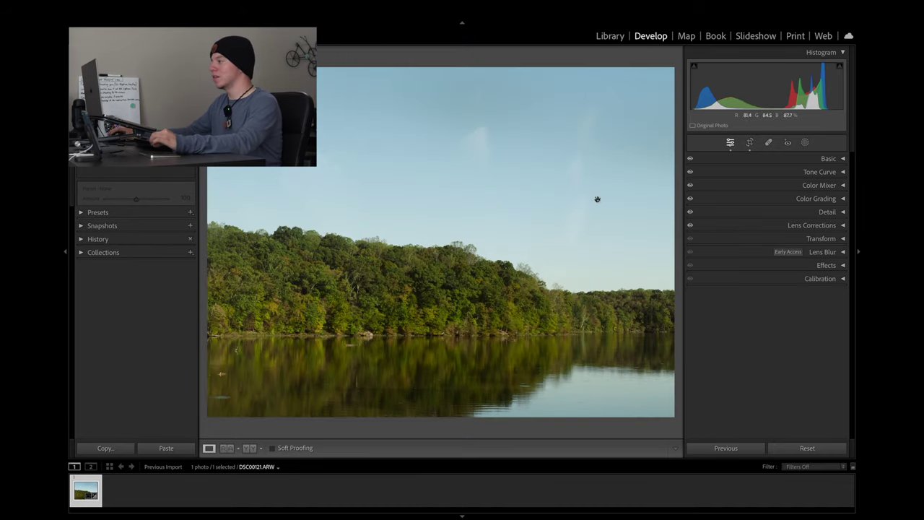
left_click(762, 177)
left_click(765, 176)
left_click(763, 192)
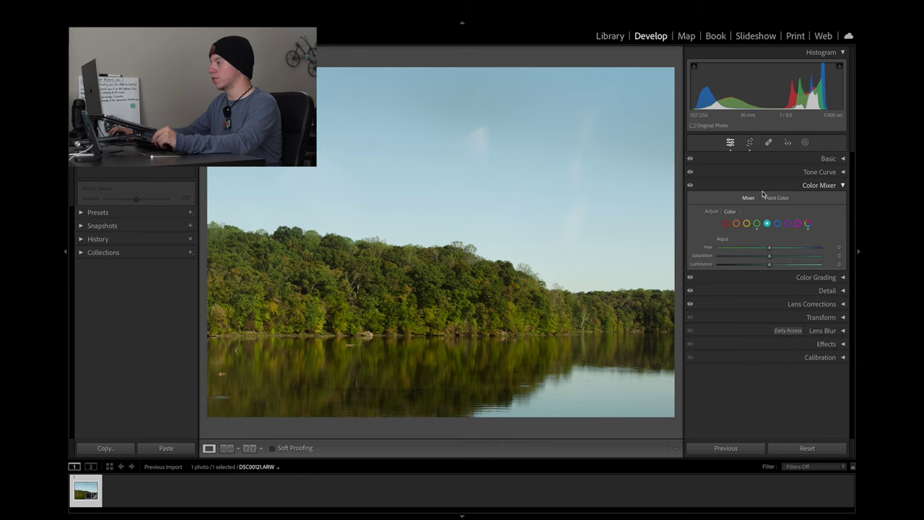
left_click(800, 185)
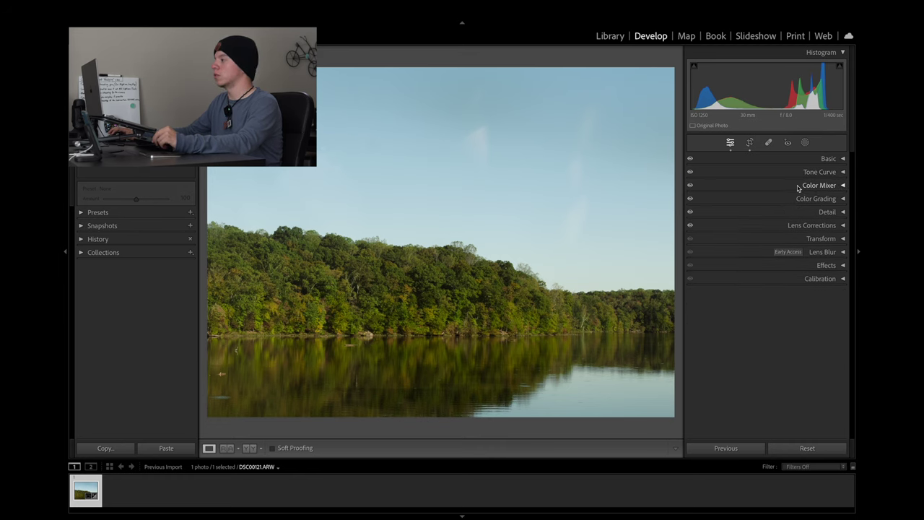
left_click(801, 198)
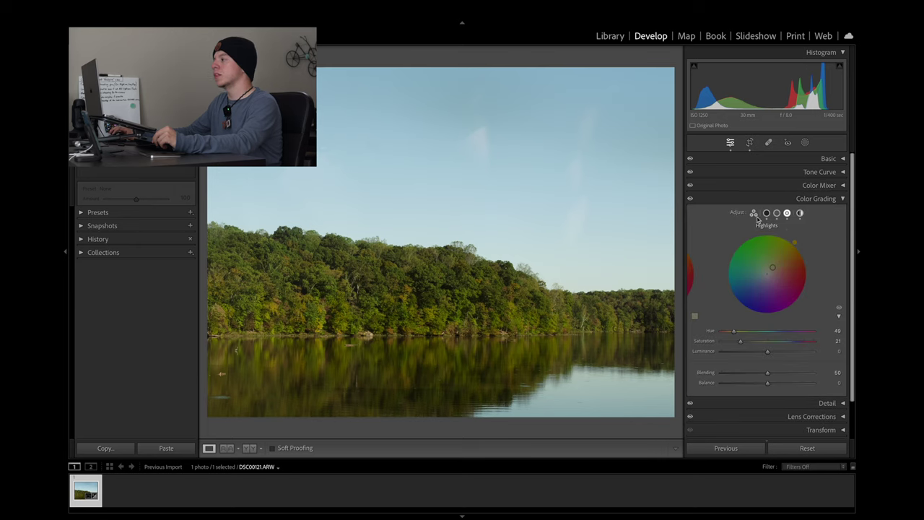
left_click(691, 199)
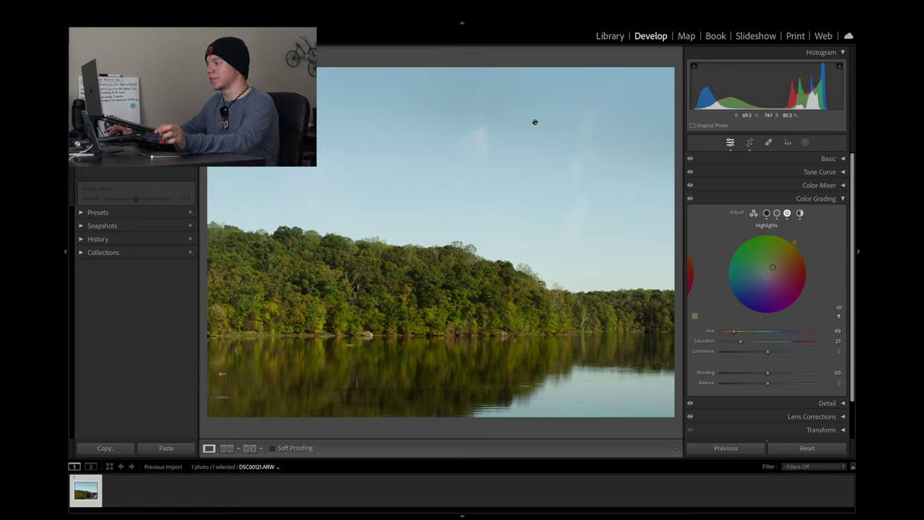
left_click(707, 200)
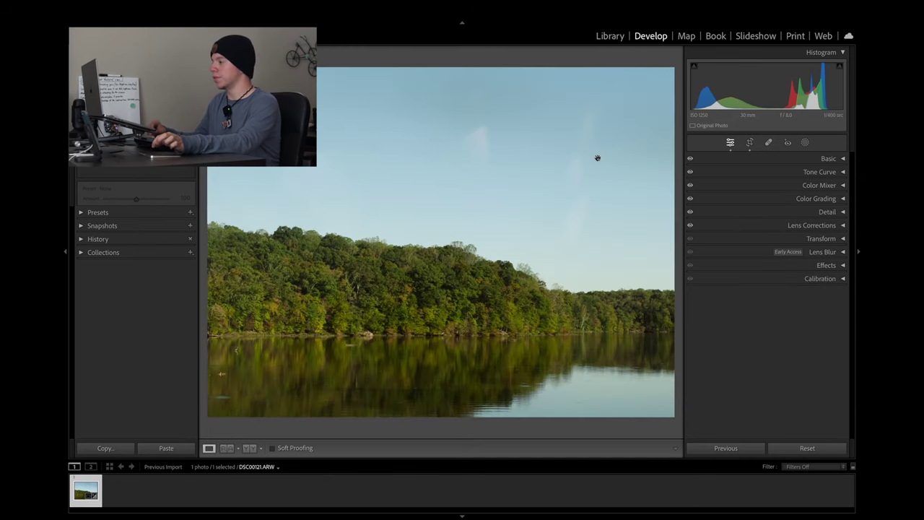
Compare the edited photo with its unedited before version several times
key("backslash")
key("backslash")
key("backslash")
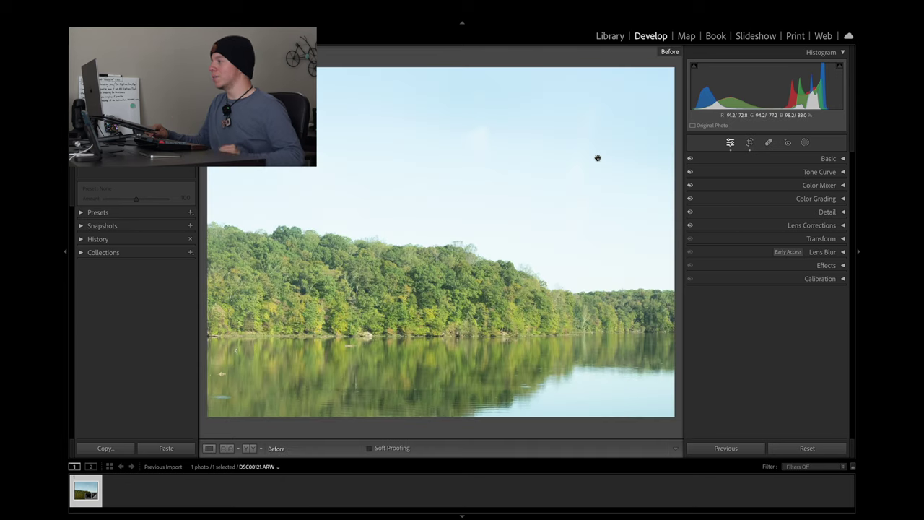
key("backslash")
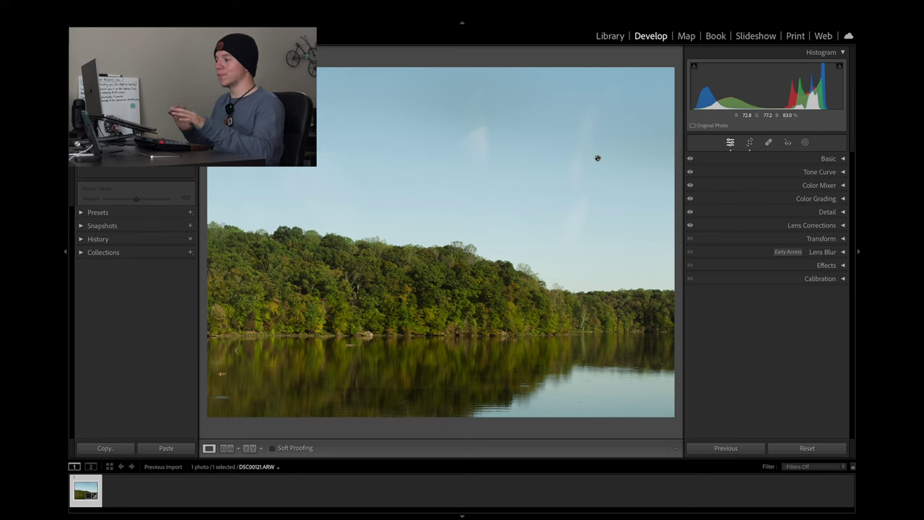
key("backslash")
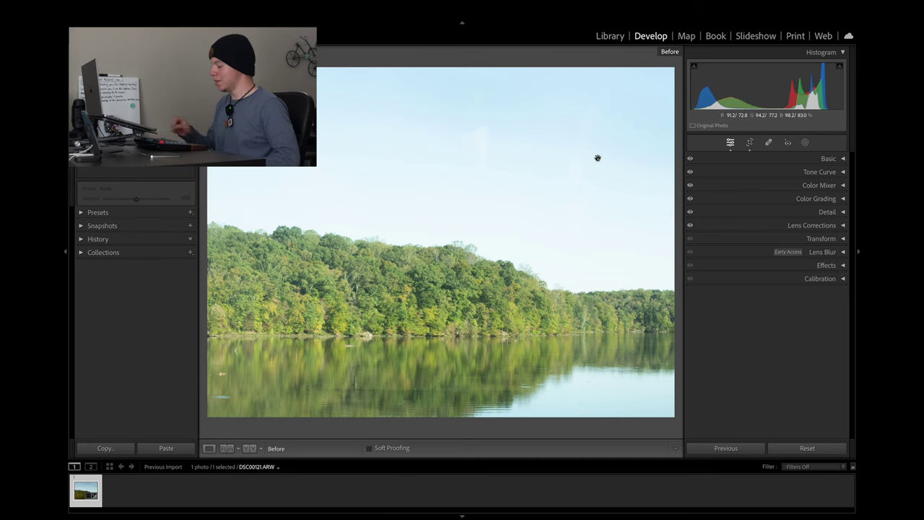
key("backslash")
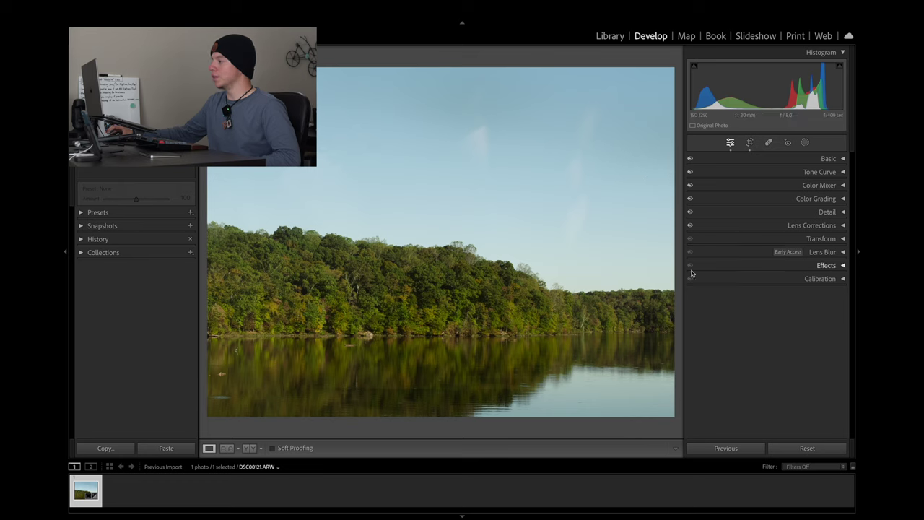
Create a sky selection mask and set its exposure to -0.46 and contrast to 29
left_click(805, 143)
left_click(765, 182)
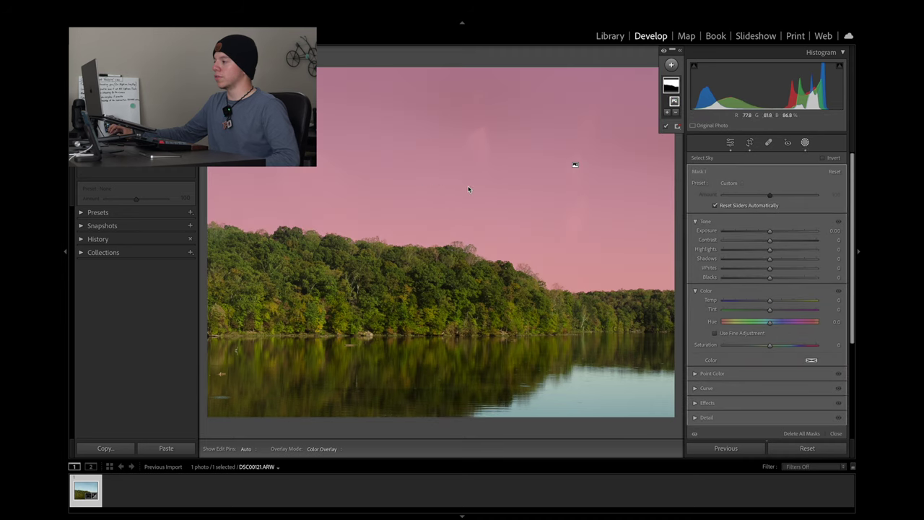
left_click_drag(768, 239, 782, 241)
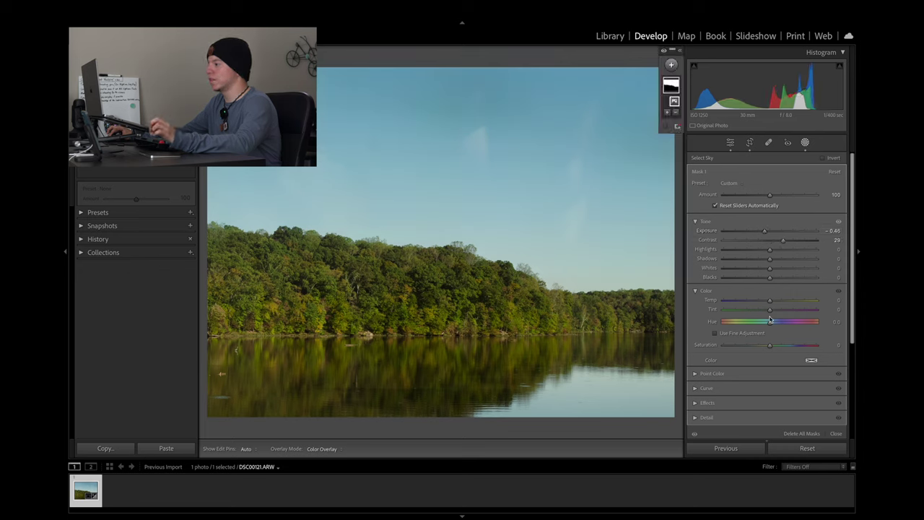
Set the sky mask's saturation to 25 after trying and undoing a warmer temperature
left_click_drag(769, 300, 780, 303)
key("ctrl+z")
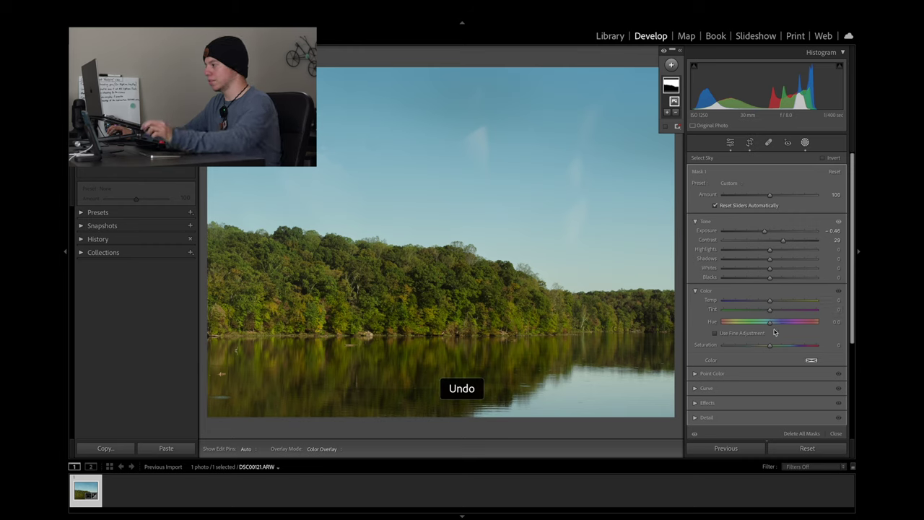
left_click_drag(769, 344, 781, 345)
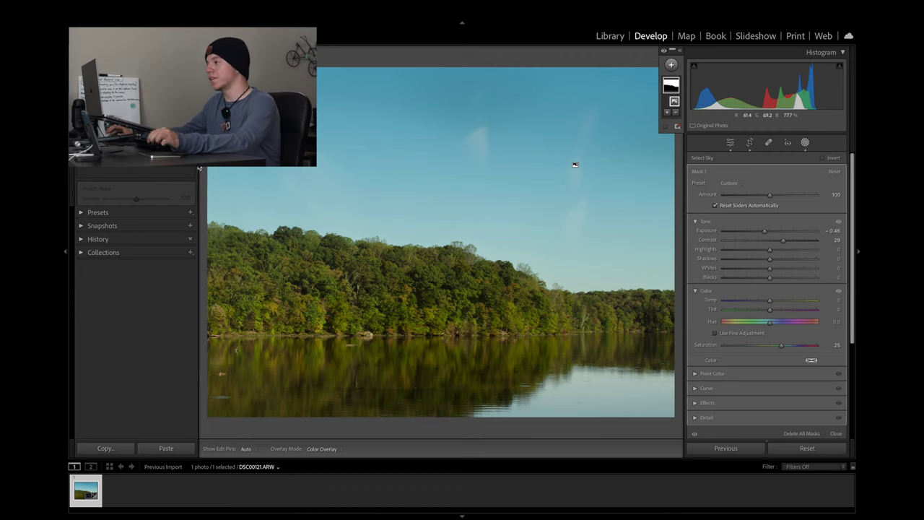
Examine the masked sky up close, including the pale streaks and the area above the tree line, and view the whole photo again
left_click(312, 173)
scroll(392, 147, "up", 10)
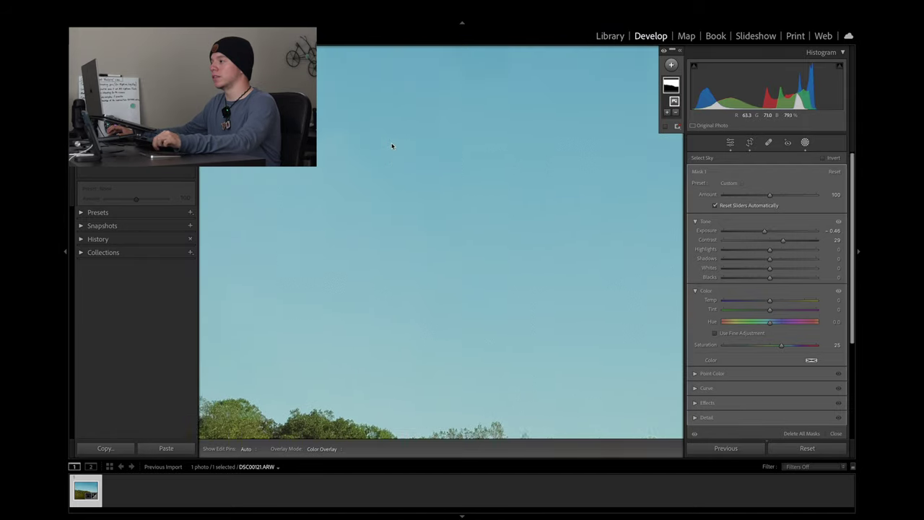
left_click_drag(392, 147, 385, 204)
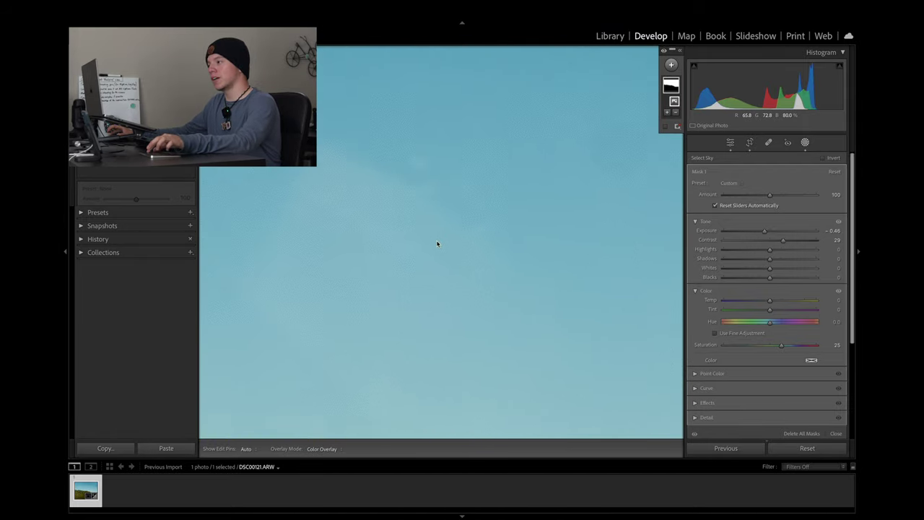
scroll(437, 242, "down", 5)
scroll(447, 235, "down", 1)
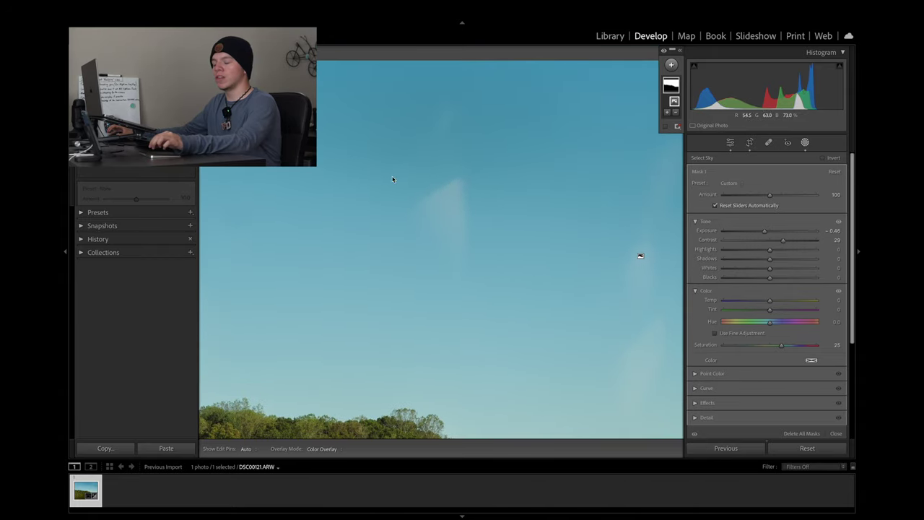
scroll(472, 256, "up", 3)
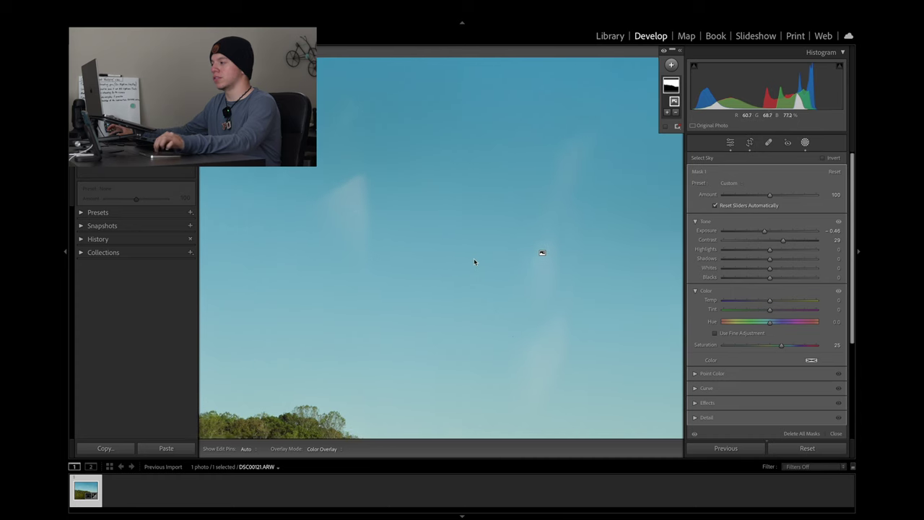
scroll(471, 300, "down", 3)
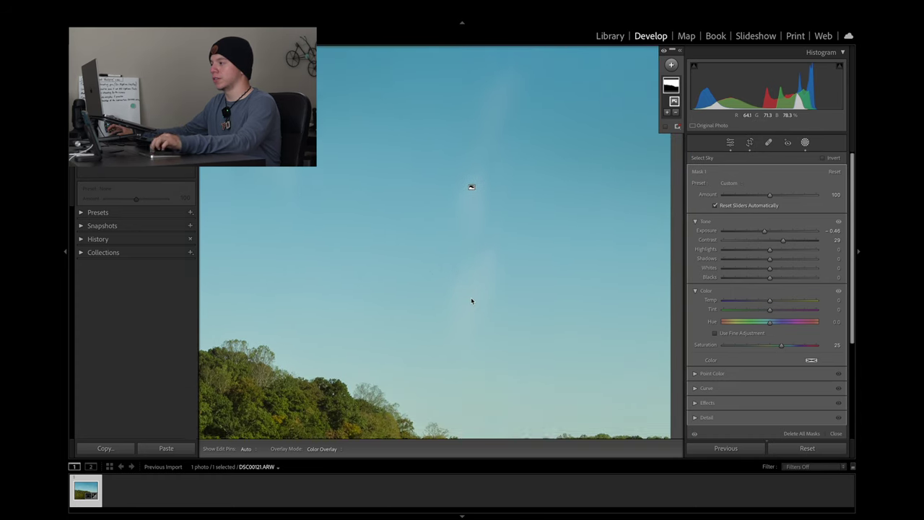
key("z")
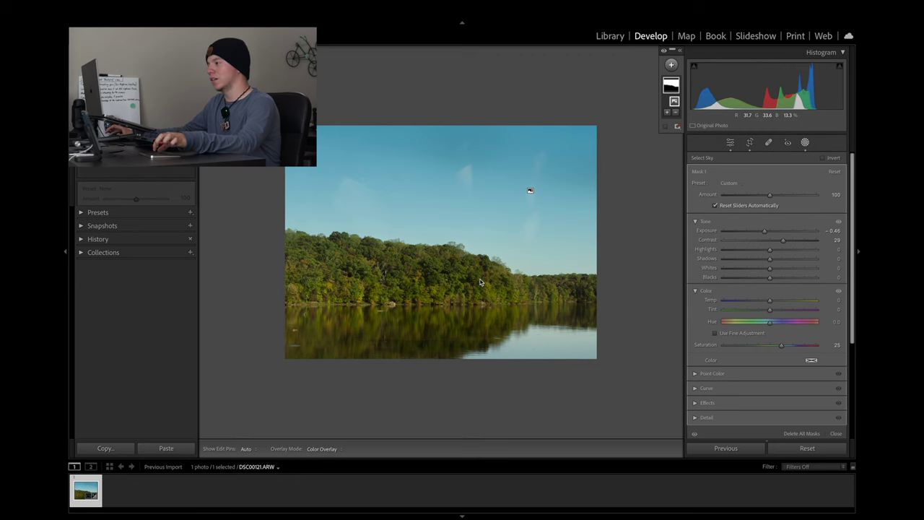
key("ctrl+equal")
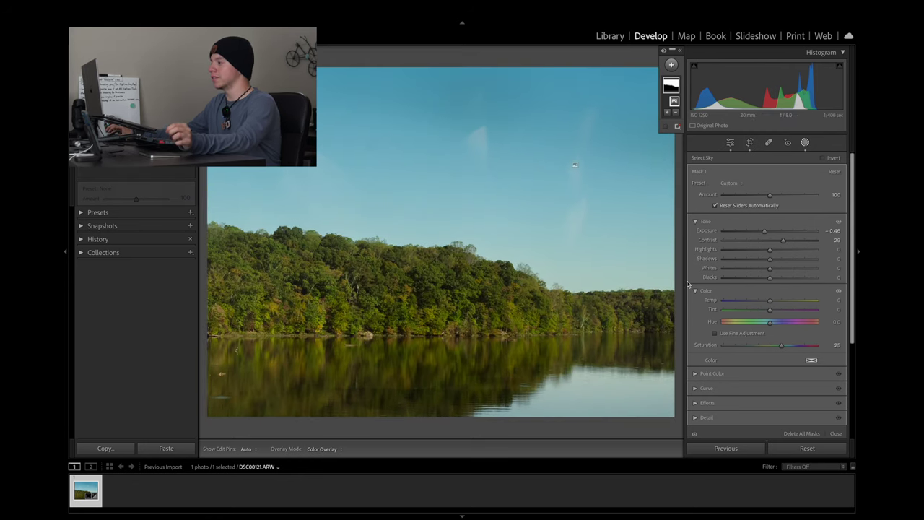
left_click(675, 125)
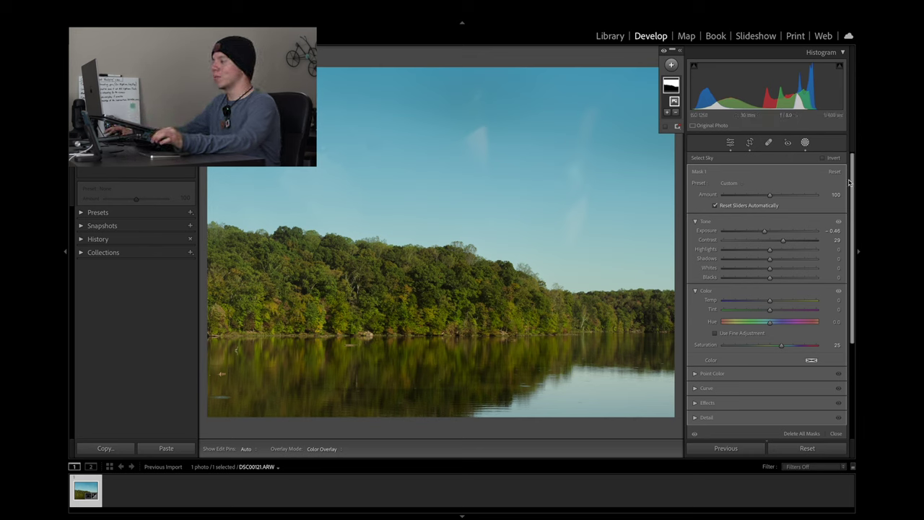
Try a slightly cooler temperature on the sky mask and undo the change
scroll(779, 217, "down", 2)
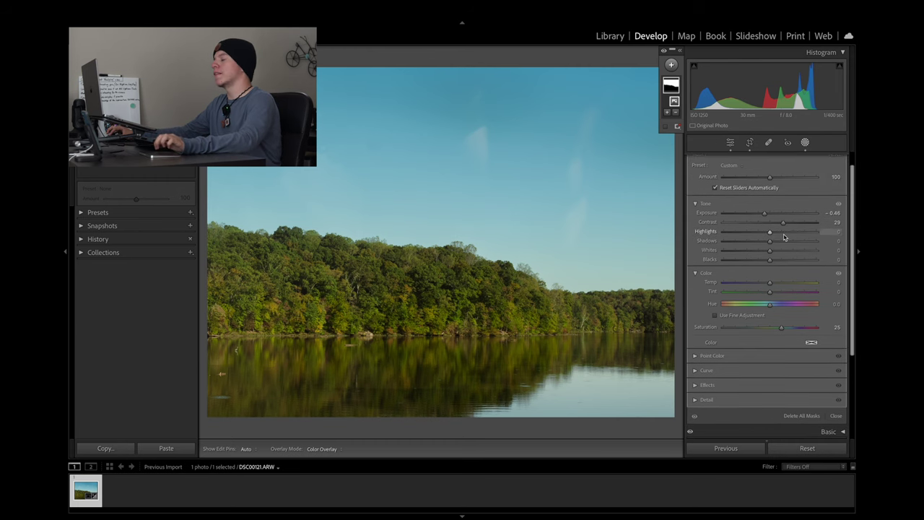
scroll(778, 218, "down", 1)
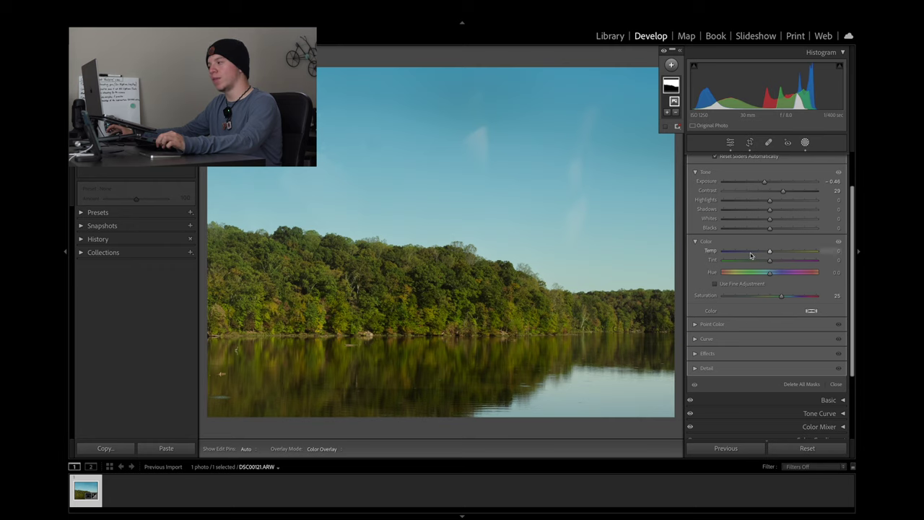
left_click_drag(771, 255, 764, 254)
key("ctrl+z")
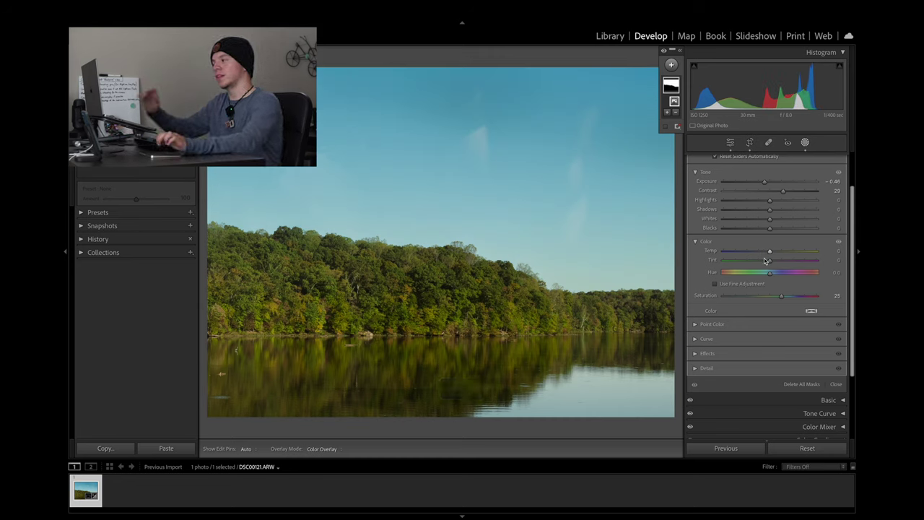
Sample the sky's blue as a point color within the sky mask and set its hue shift to -23
left_click(719, 327)
scroll(704, 318, "down", 3)
left_click(699, 295)
left_click(545, 147)
mouse_move(772, 326)
left_mouse_down()
mouse_move(784, 324)
mouse_move(758, 329)
left_mouse_up()
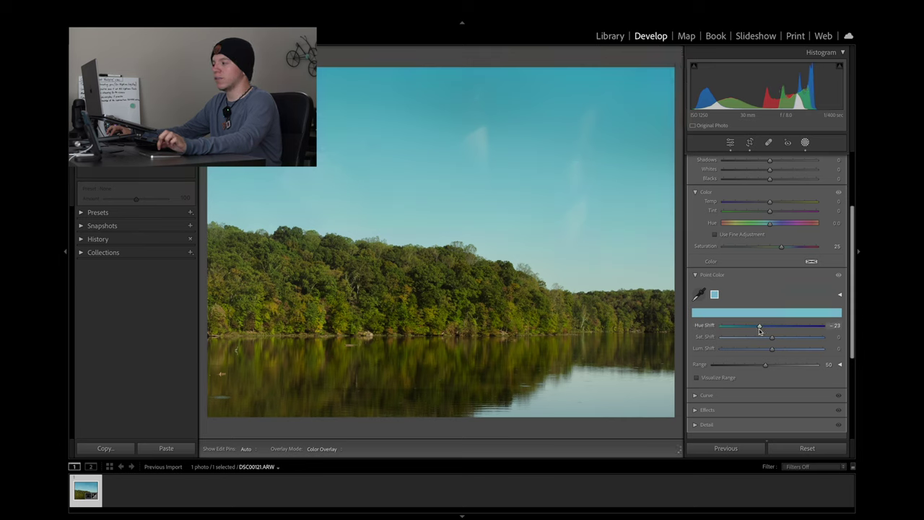
Undo the sky mask's point color hue shift, and try a saturation shift of 37 before undoing it as well
key("ctrl+z")
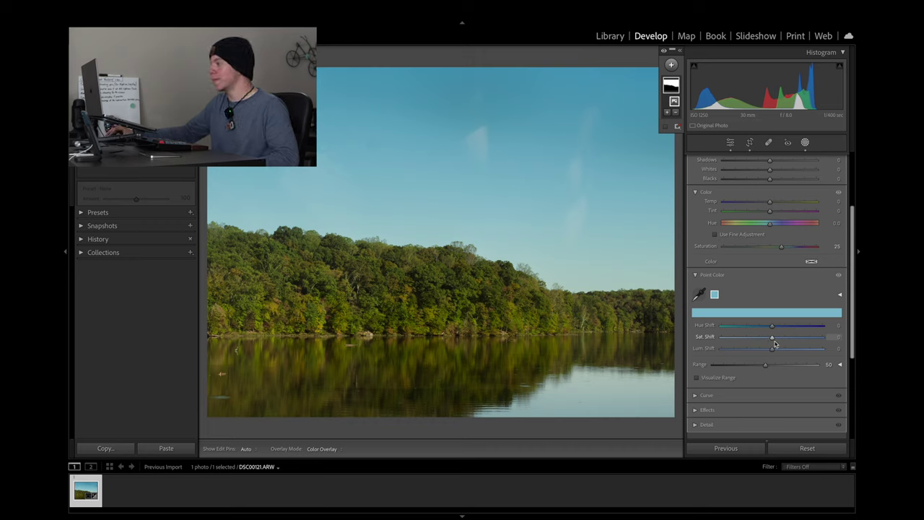
left_click_drag(772, 337, 791, 339)
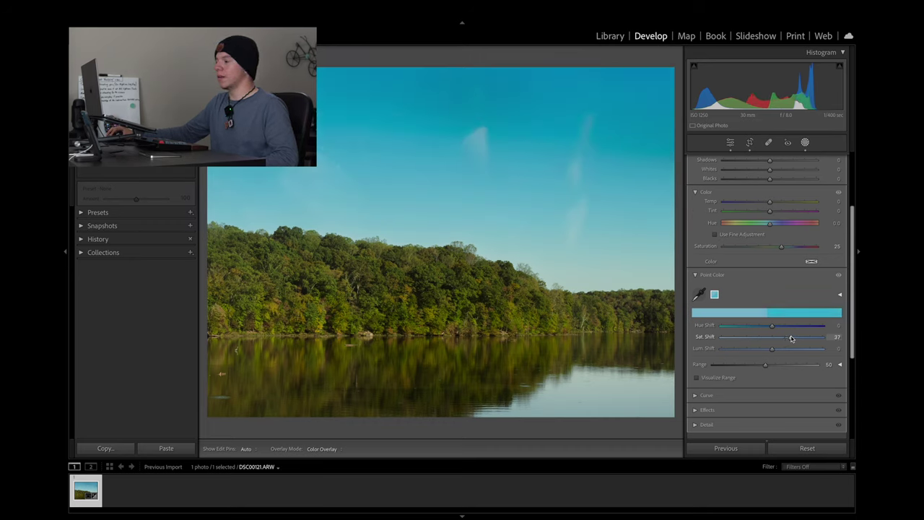
key("ctrl+z")
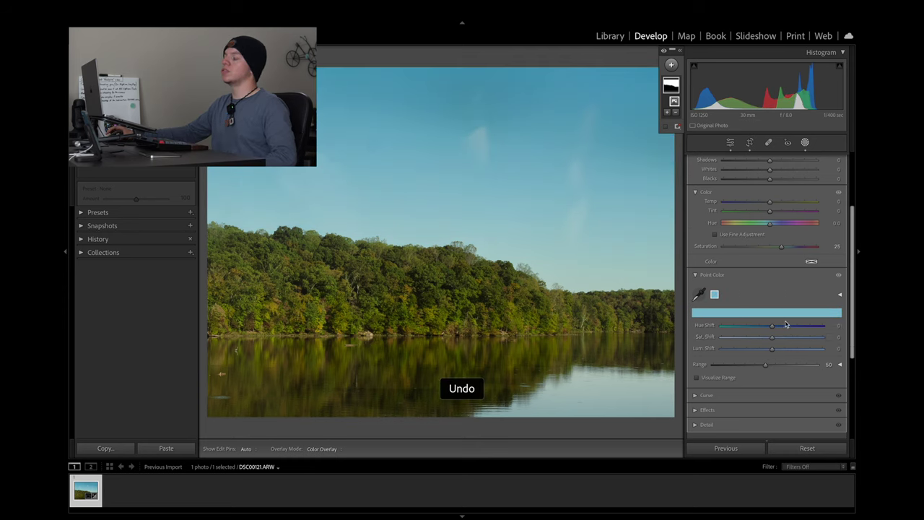
scroll(819, 272, "up", 3)
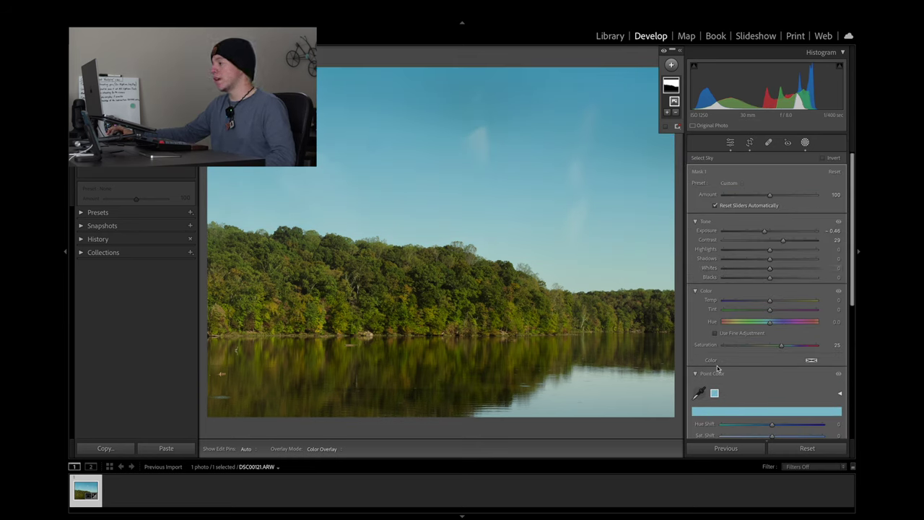
left_click(707, 374)
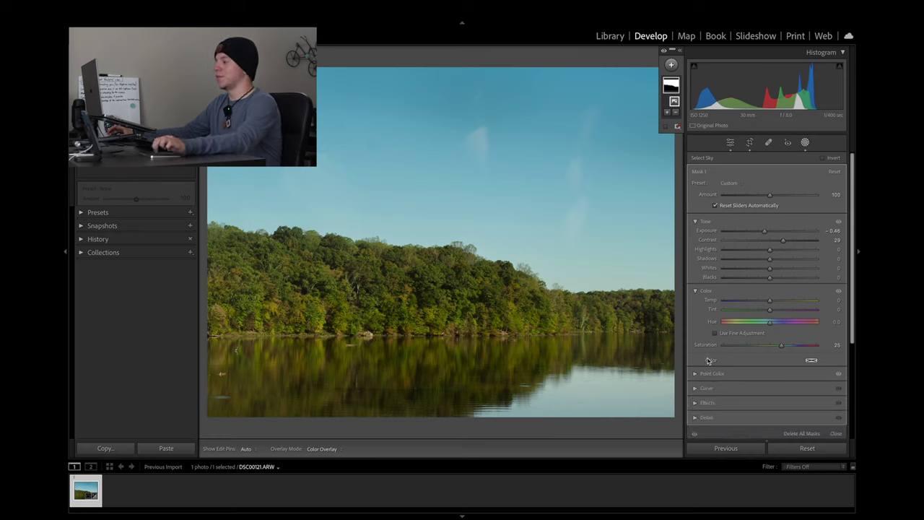
Shape the sky mask's main curve with points at input 129 / output 120, 70 / 71 and 191 / 189
scroll(710, 361, "down", 3)
left_click(706, 331)
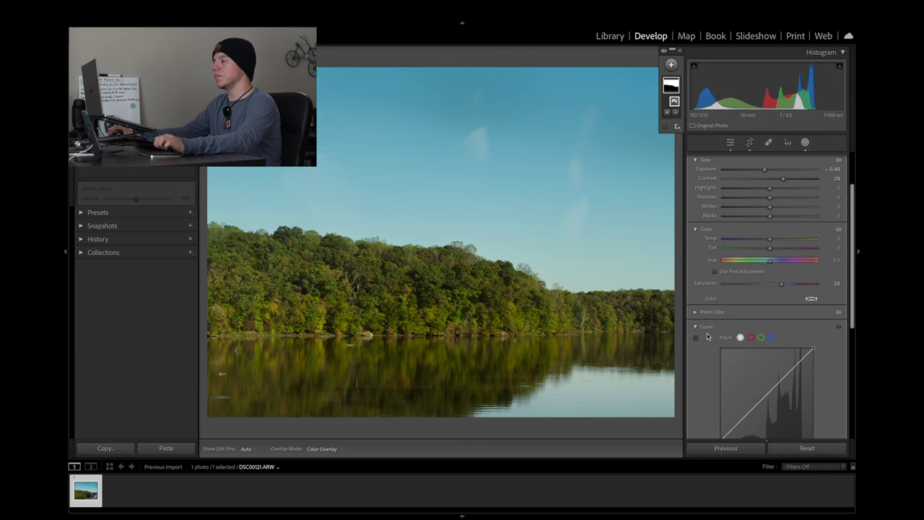
scroll(744, 390, "down", 2)
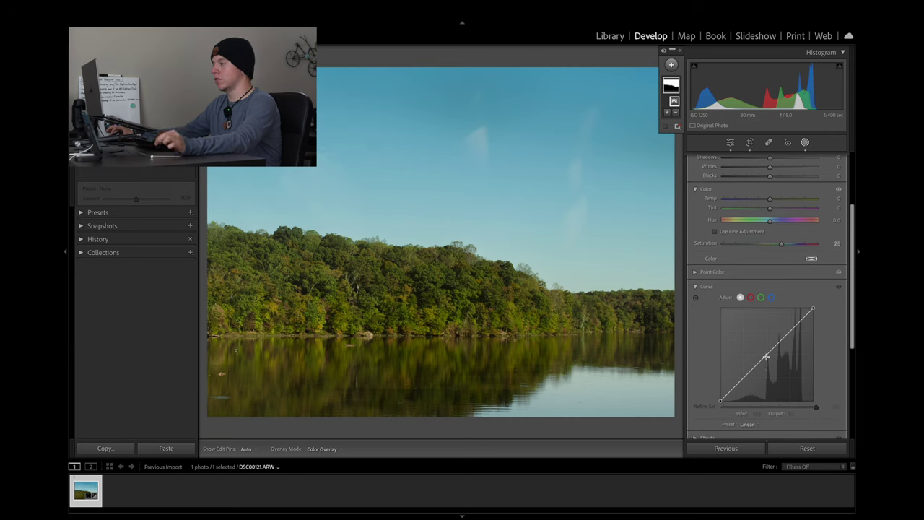
left_click_drag(766, 357, 767, 358)
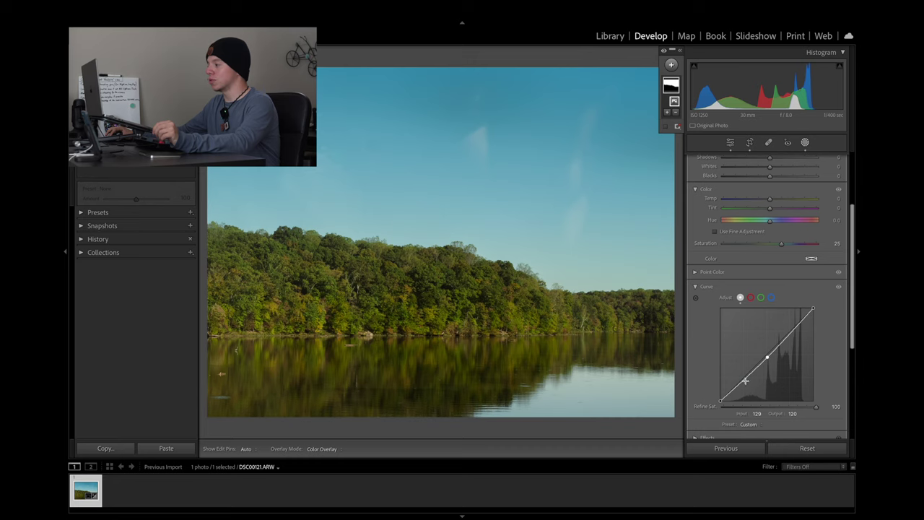
left_click(745, 378)
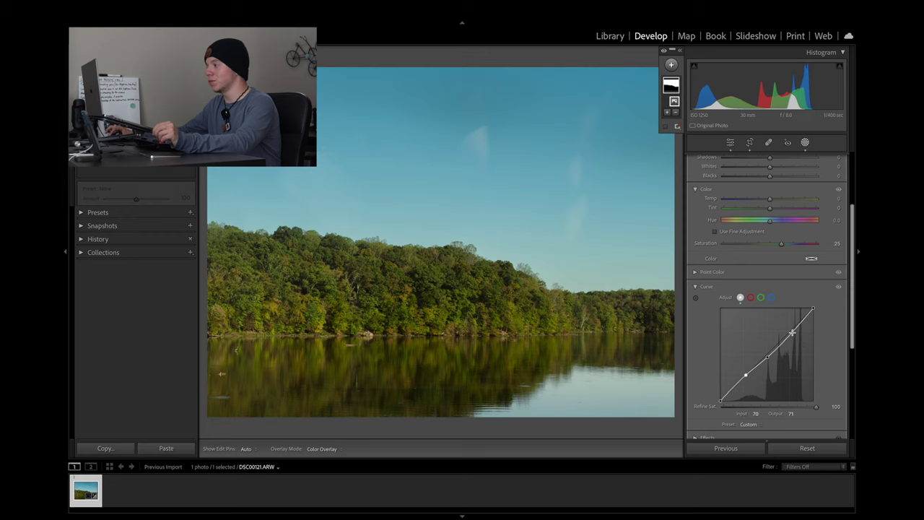
left_click_drag(788, 337, 791, 334)
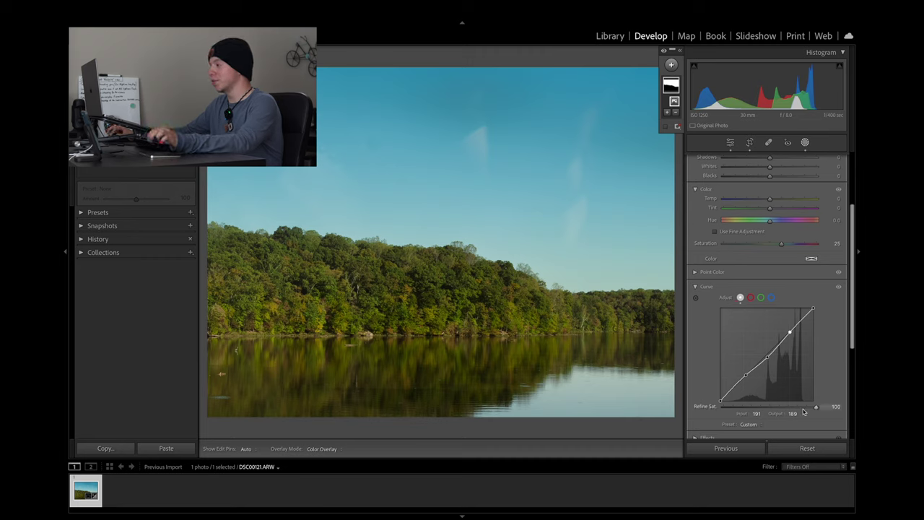
Compare the sky with the mask's curve adjustment off and on
scroll(820, 269, "down", 2)
left_click(839, 251)
left_click(838, 251)
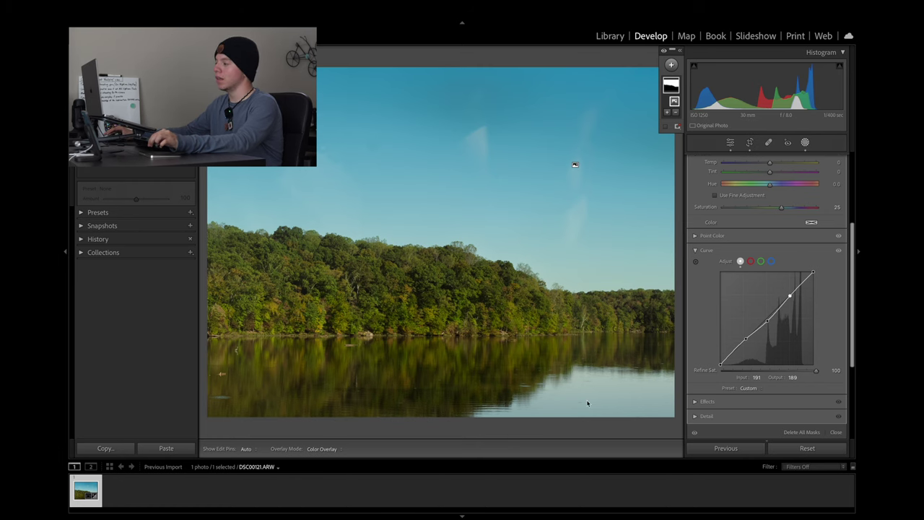
scroll(748, 299, "down", 3)
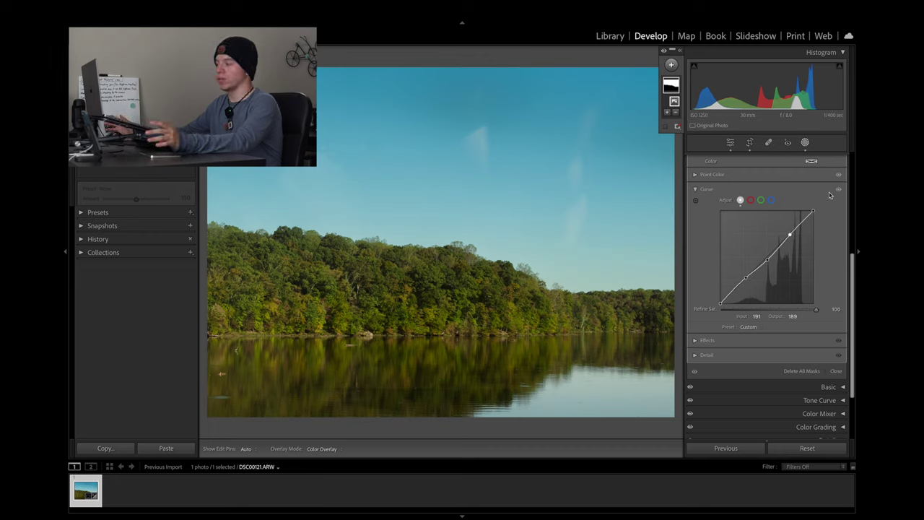
left_click(709, 189)
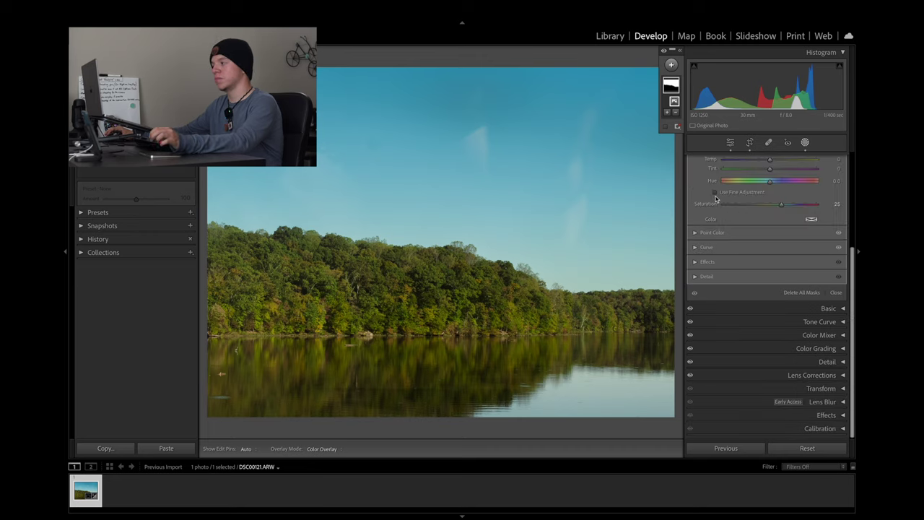
Look over the sky mask's Effects and Detail settings and review its tone and color adjustments
left_click(694, 263)
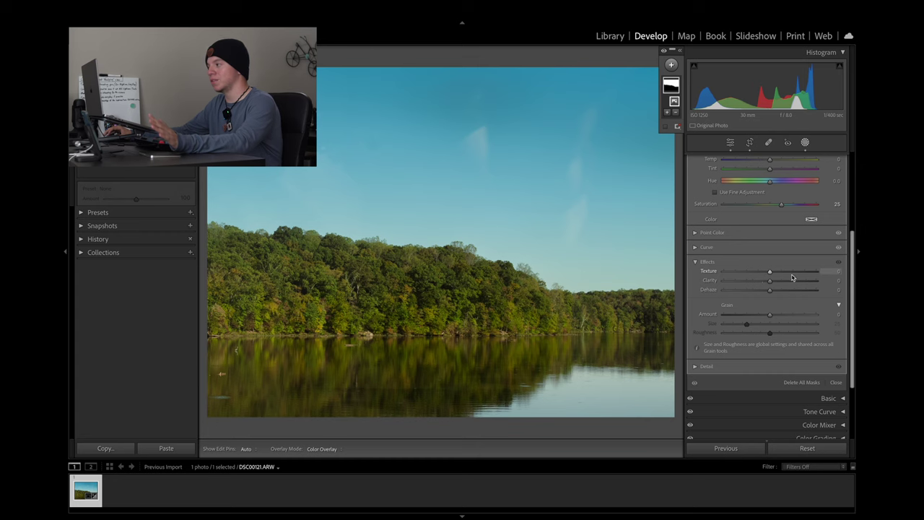
left_click(695, 262)
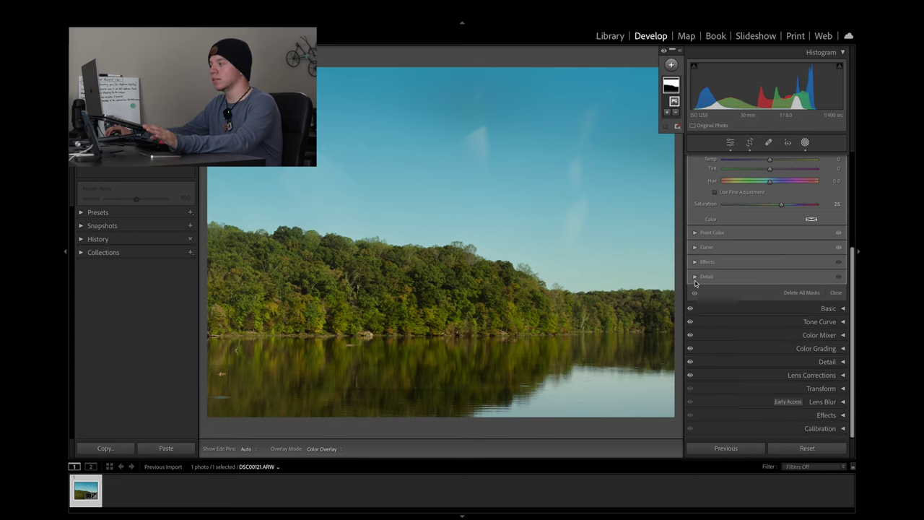
left_click(695, 278)
left_click(695, 277)
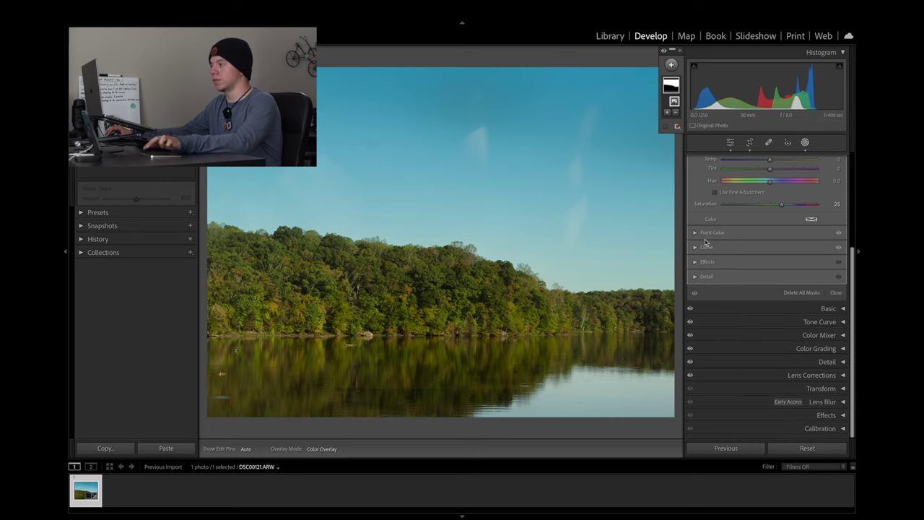
scroll(765, 243, "up", 5)
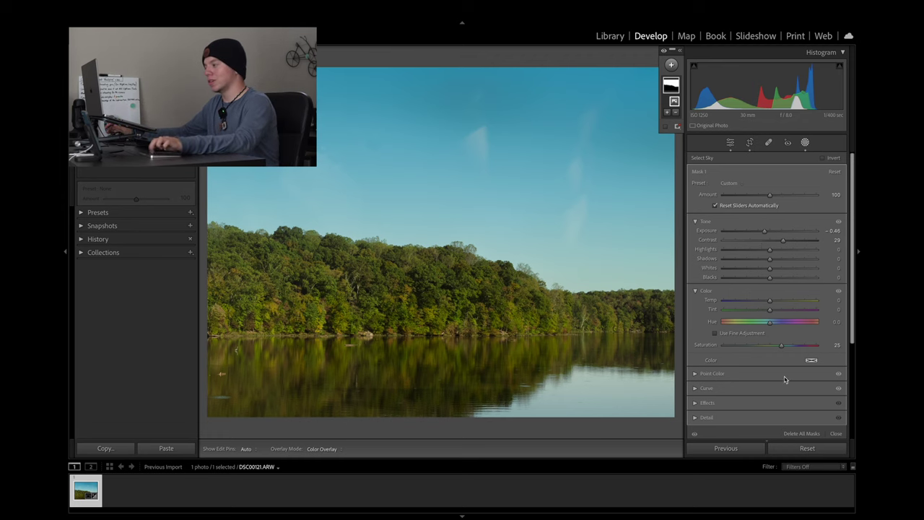
scroll(785, 379, "down", 3)
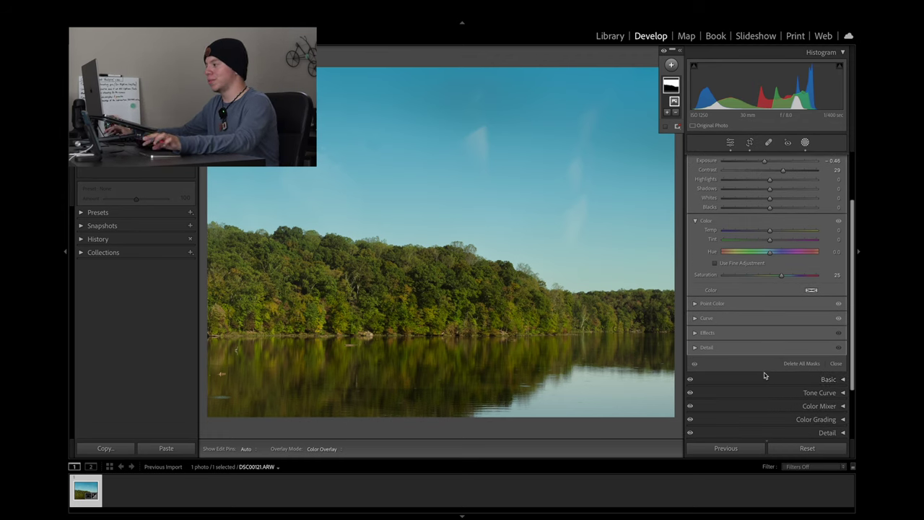
left_click(694, 367)
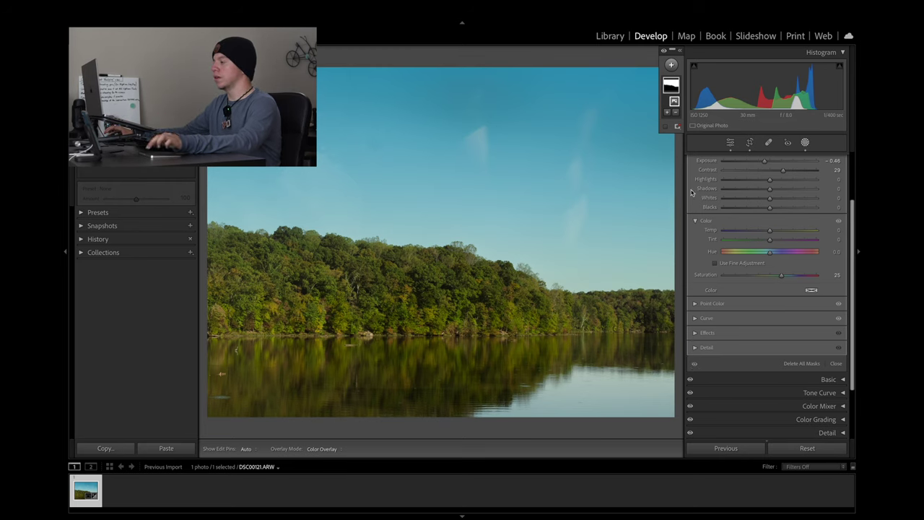
scroll(704, 176, "up", 3)
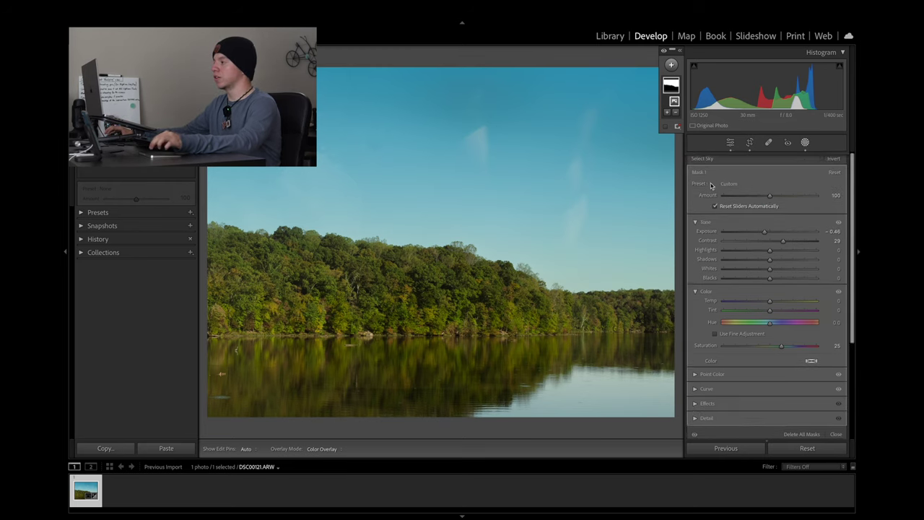
Reopen the sky mask and compare the photo with the masking hidden and shown
left_click(729, 142)
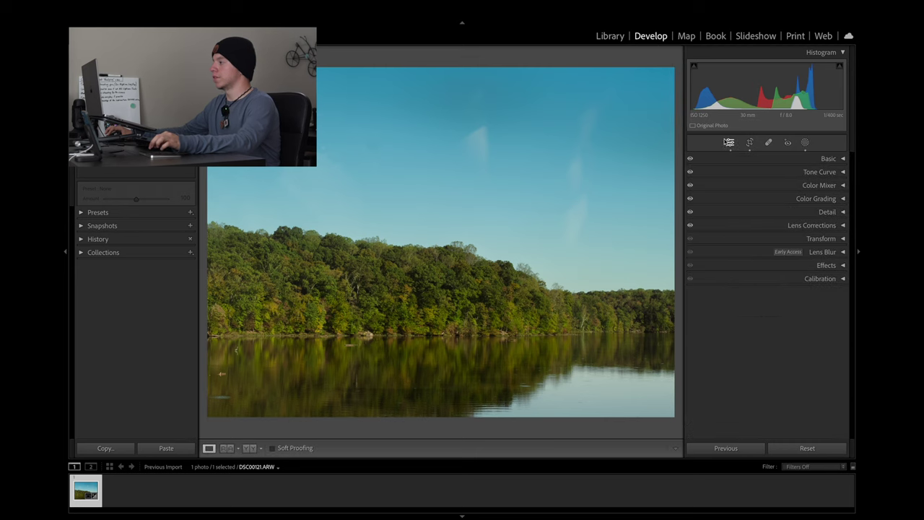
left_click(804, 143)
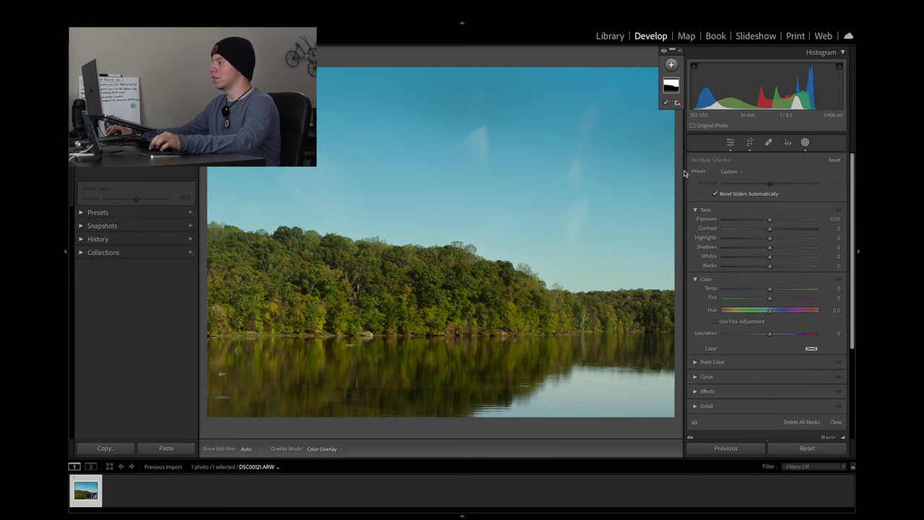
left_click(670, 86)
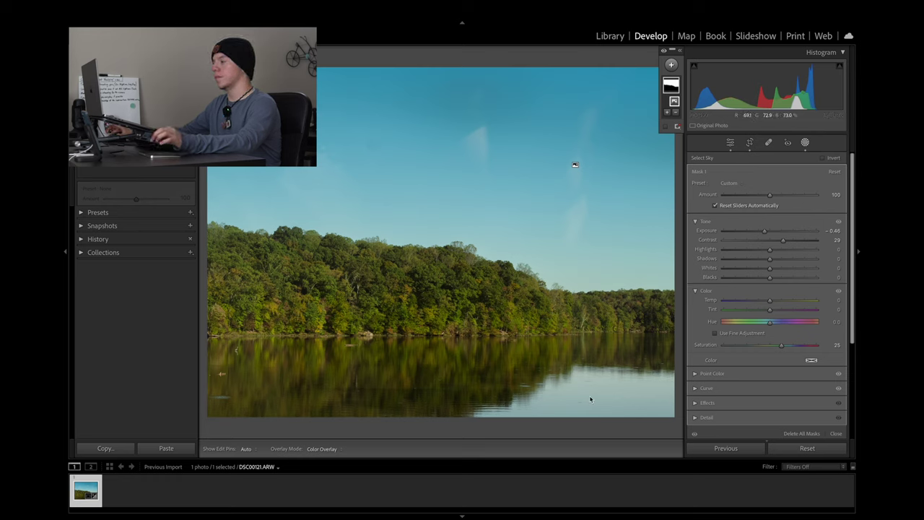
left_click(664, 52)
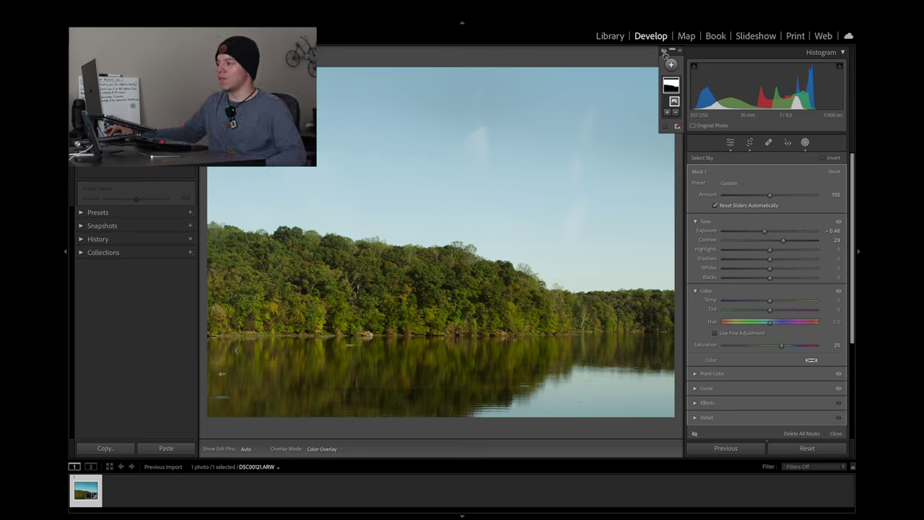
left_click(664, 52)
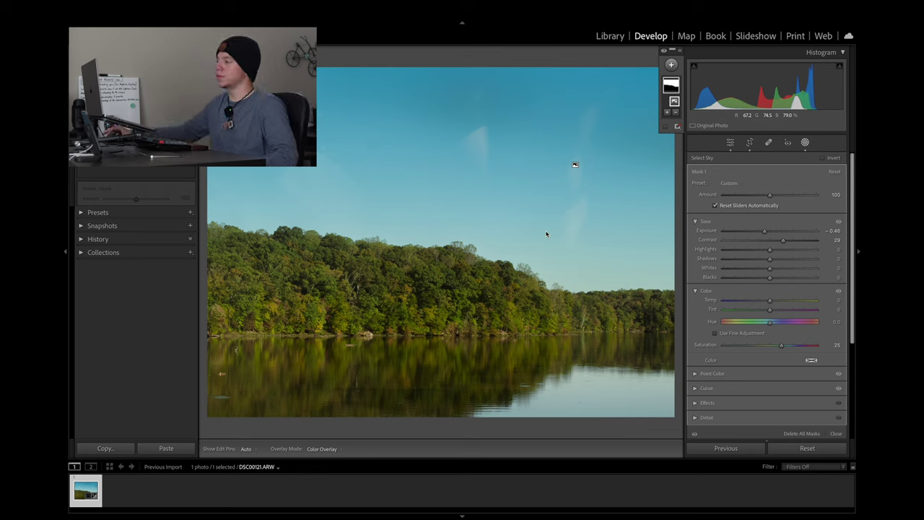
Set the sky mask's exposure to -0.25 and its saturation to 18
left_click_drag(764, 231, 767, 232)
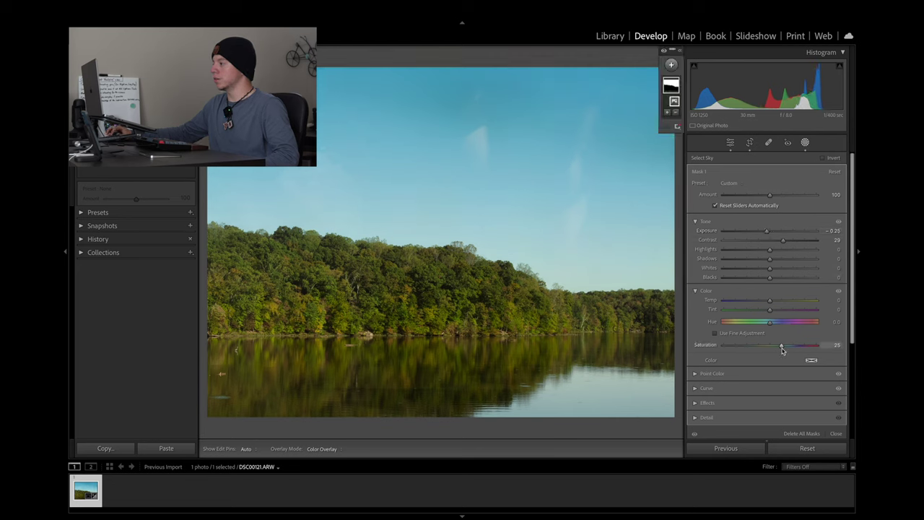
left_click_drag(781, 351, 780, 352)
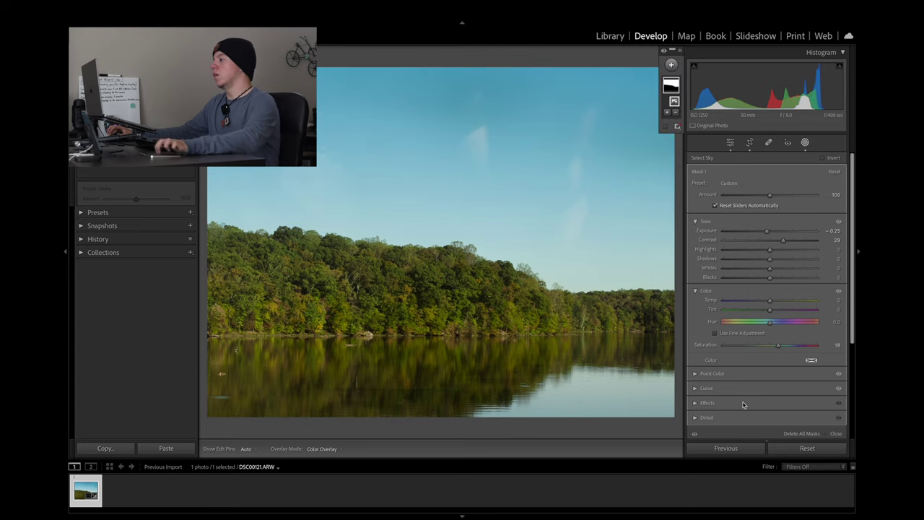
Raise the highlights of the sky mask's blue channel curve to input 223, output 231, and compare the curve off and on
scroll(726, 382, "down", 3)
scroll(726, 361, "down", 2)
left_click(706, 269)
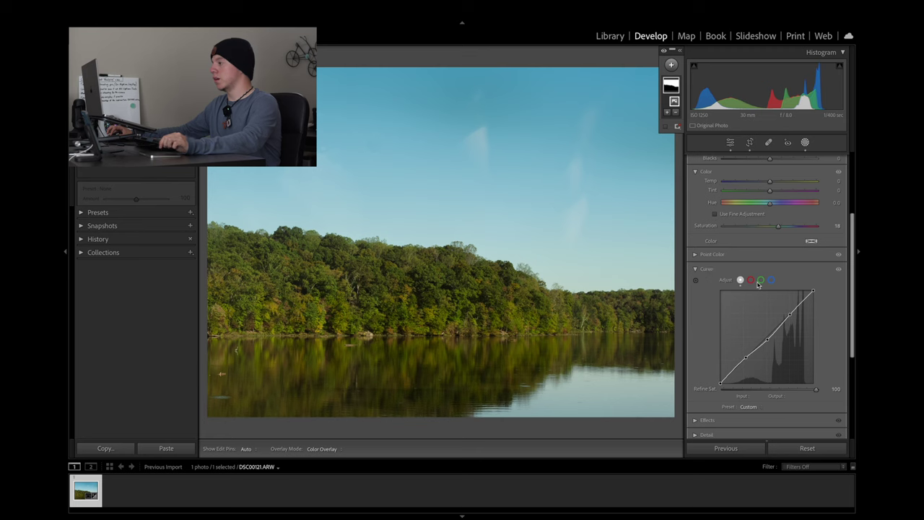
left_click(770, 280)
left_click_drag(801, 307, 801, 299)
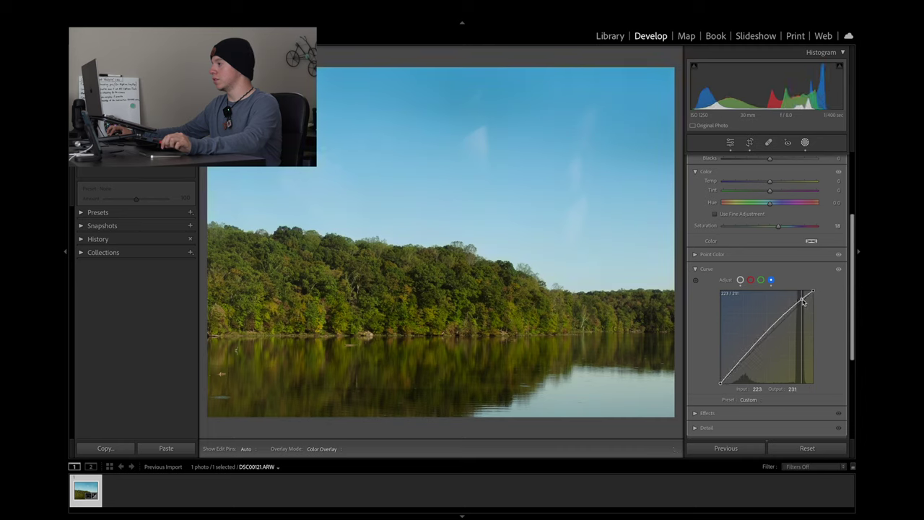
left_click(839, 269)
left_click(838, 269)
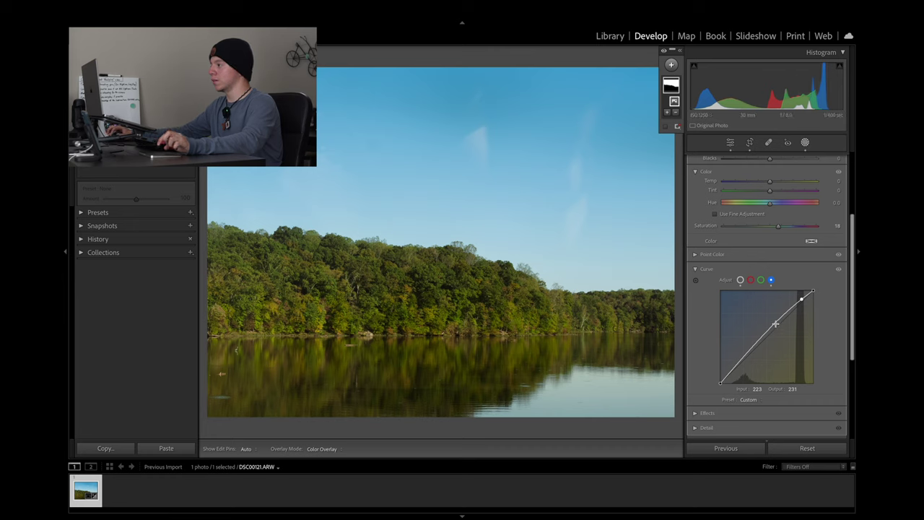
Try lowering the blue curve's shadows to output 0, undo it, and move the highlight point to input 216, output 222
left_click_drag(742, 357, 737, 383)
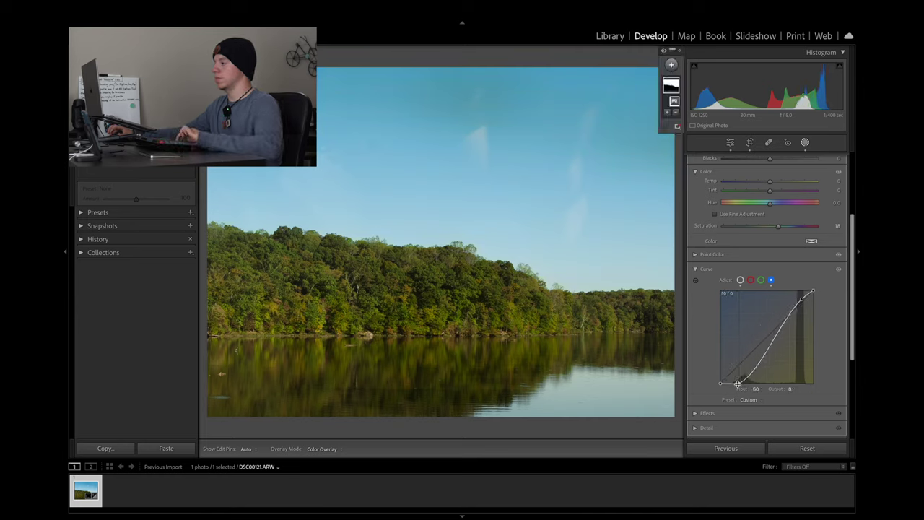
key("super+z")
mouse_move(800, 302)
left_mouse_down()
mouse_move(800, 328)
mouse_move(798, 302)
left_mouse_up()
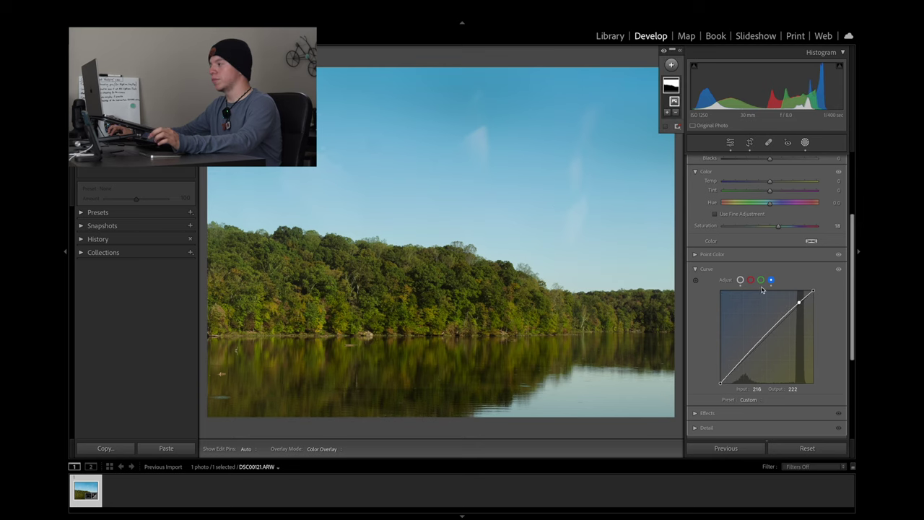
Check the reworked sky against the unmasked version and return to the sky mask's tone and color settings
left_click(664, 51)
left_click(663, 53)
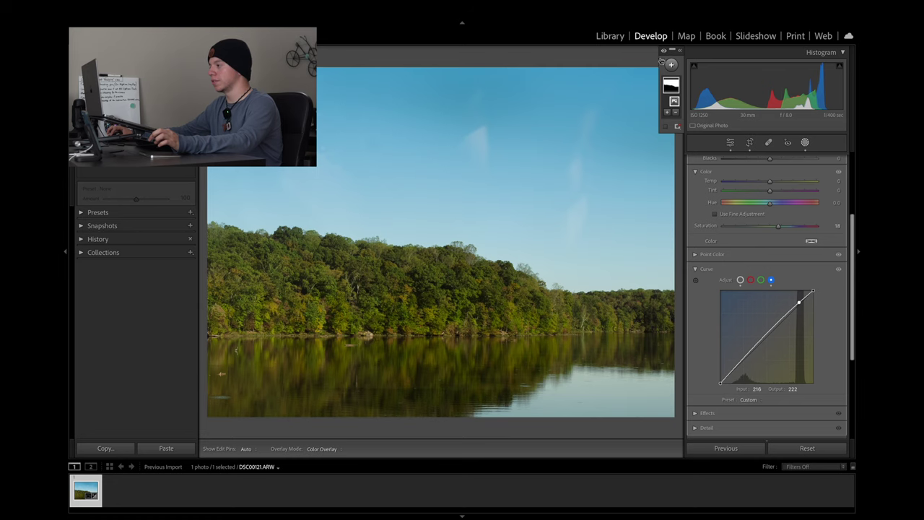
left_click(692, 269)
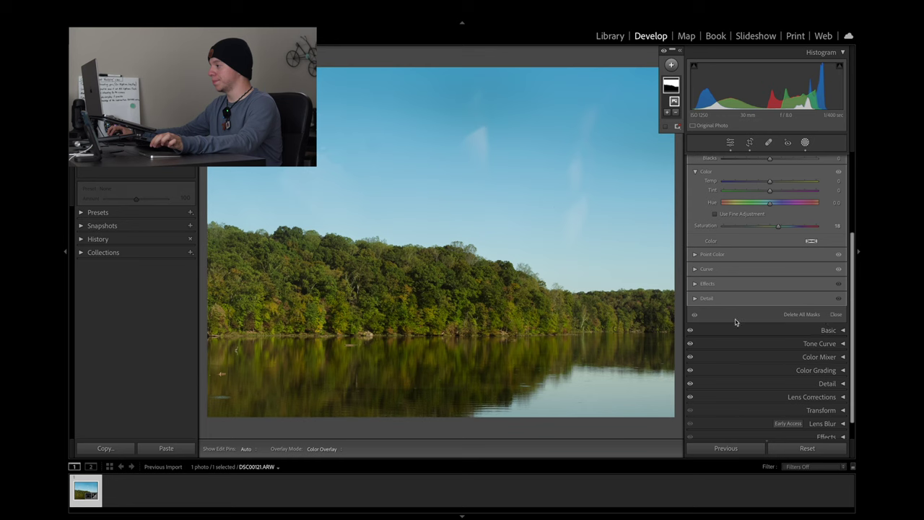
scroll(736, 303, "up", 4)
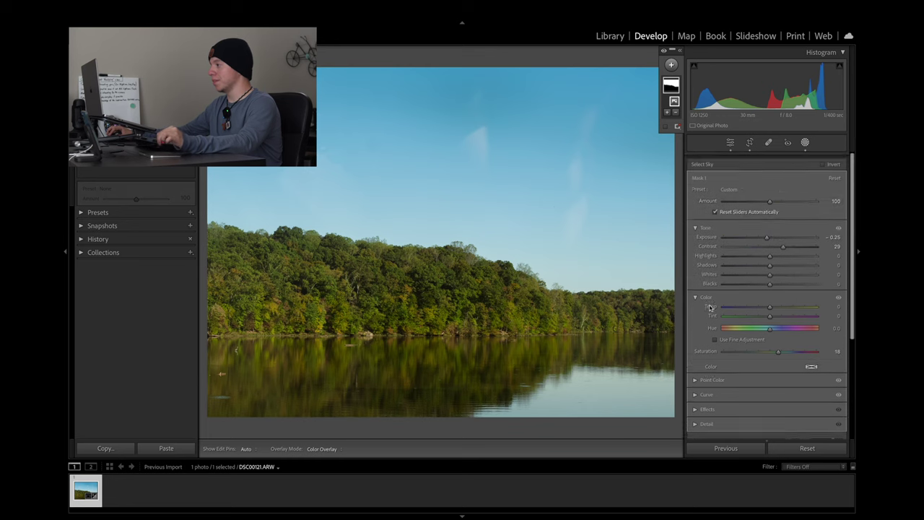
left_click(788, 144)
left_click(805, 142)
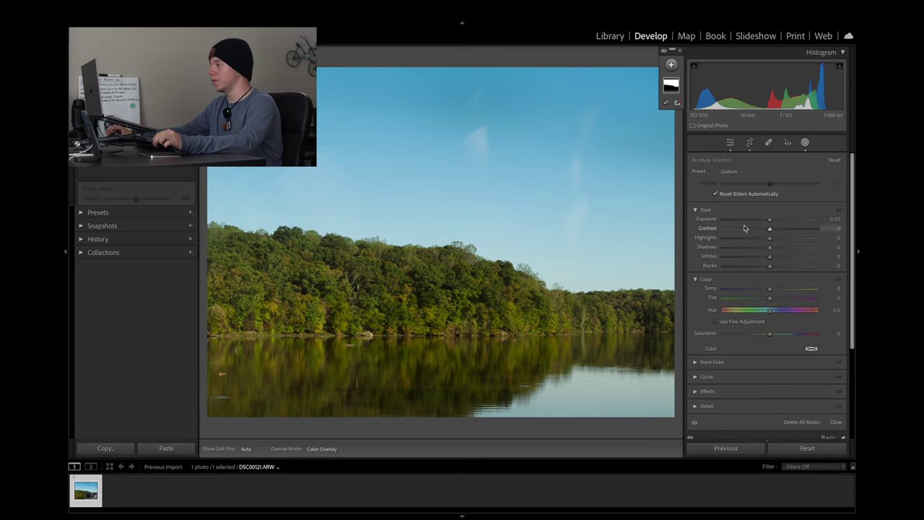
left_click(671, 65)
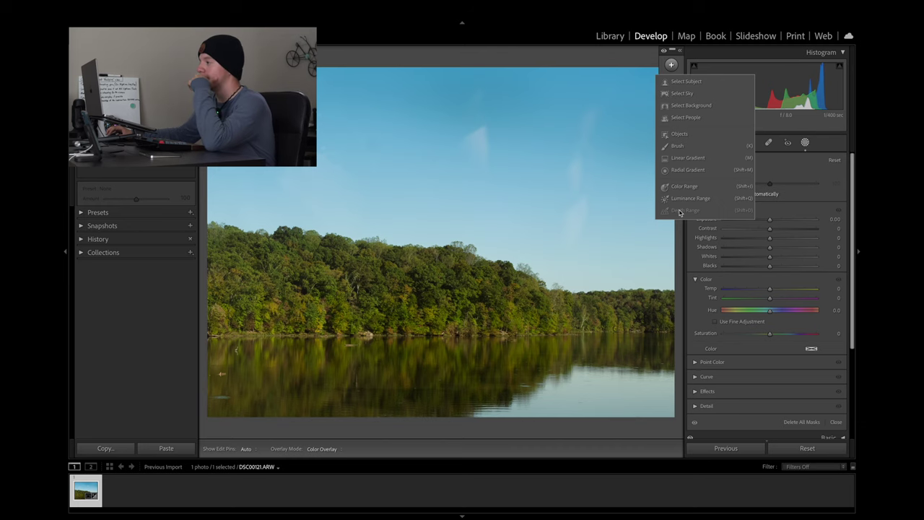
left_click(684, 187)
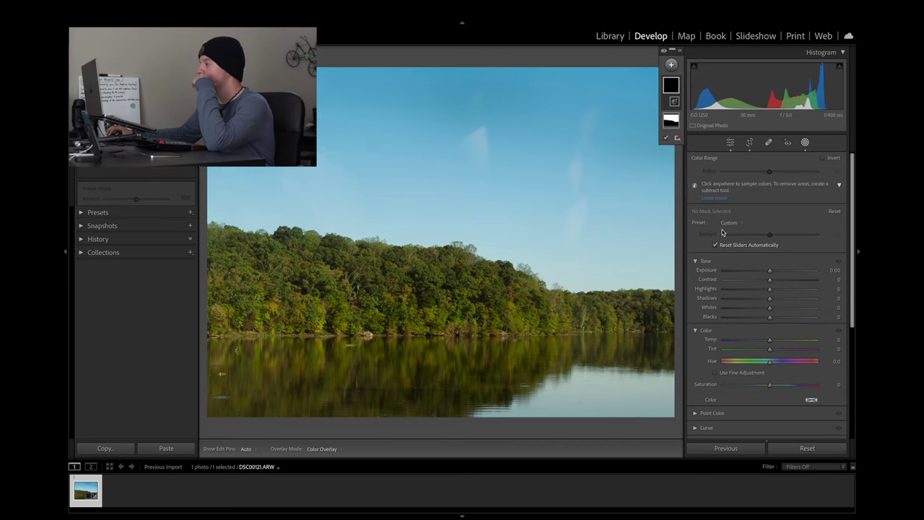
mouse_move(769, 274)
left_mouse_down()
mouse_move(742, 272)
mouse_move(775, 273)
left_mouse_up()
key("ctrl+z")
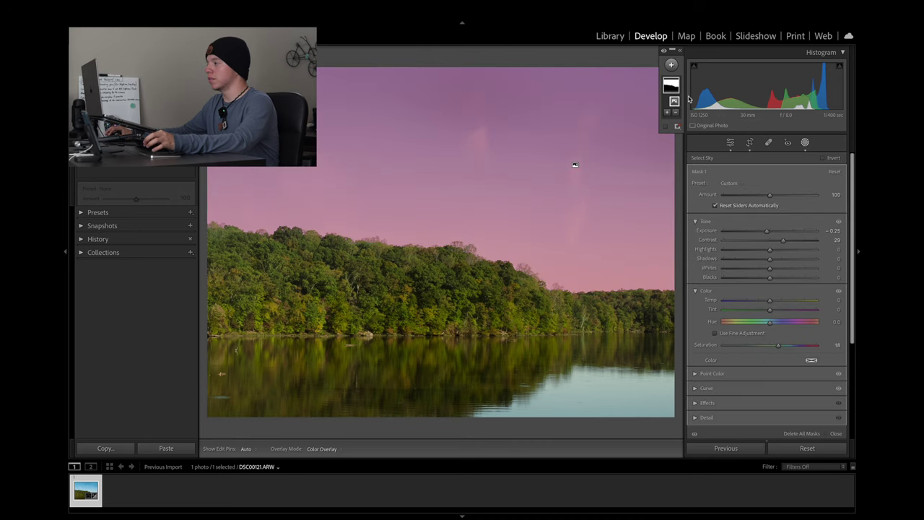
left_click(736, 142)
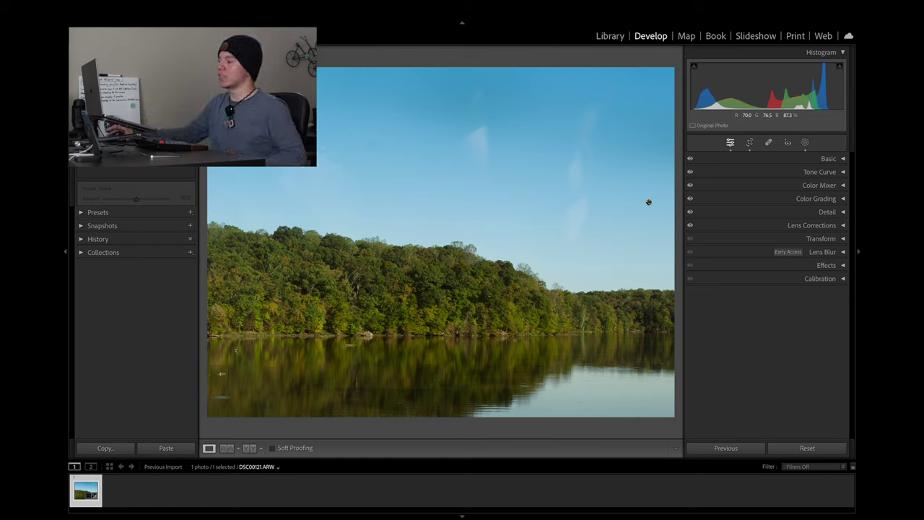
Reposition the crop to the right end of the photo to include the dark shoreline trees, keeping the concrete wall cropped out
left_click(751, 143)
left_click(731, 143)
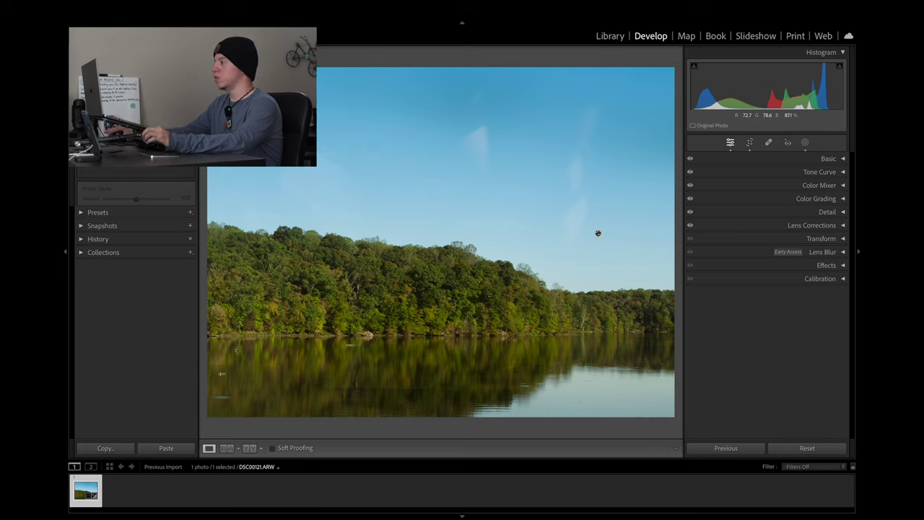
left_click(756, 244)
left_click(755, 241)
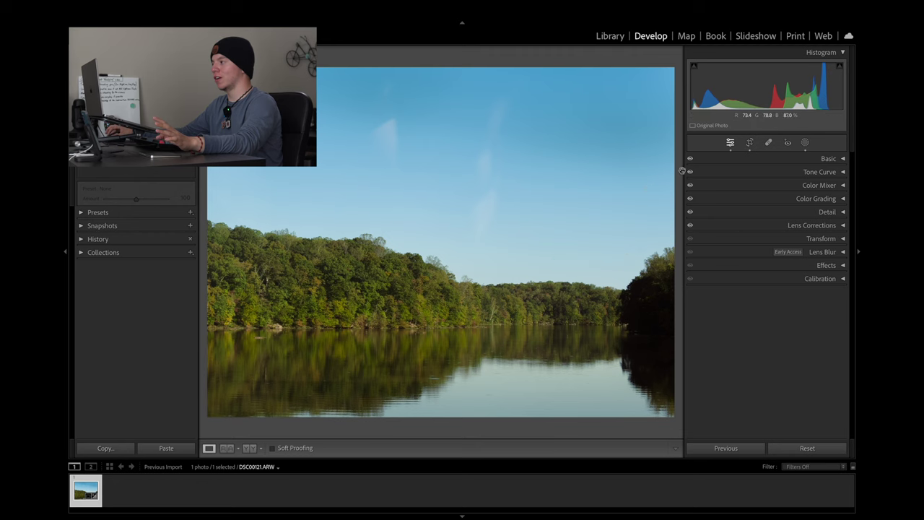
left_click(750, 142)
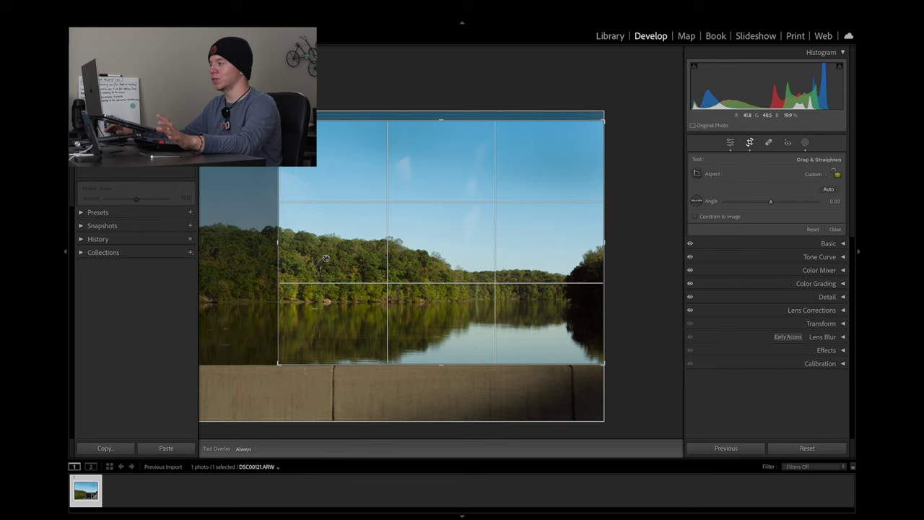
key("Return")
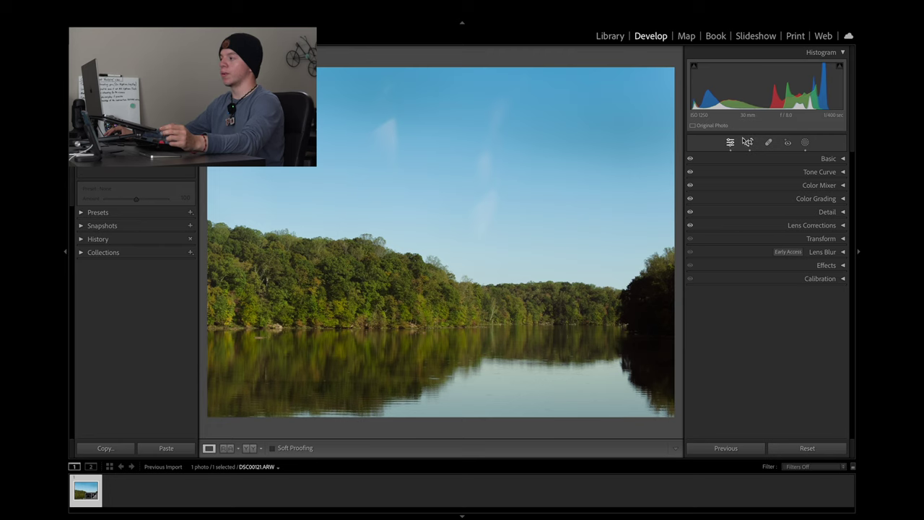
left_click(749, 143)
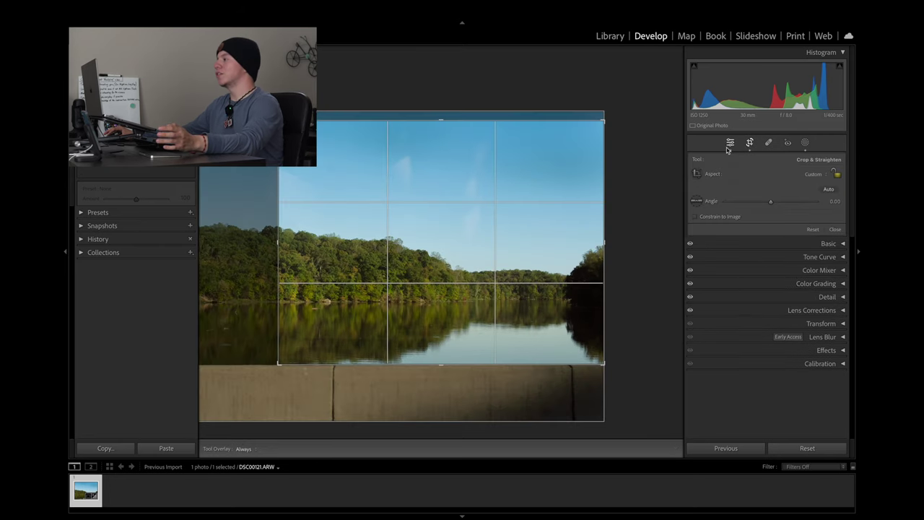
left_click(729, 143)
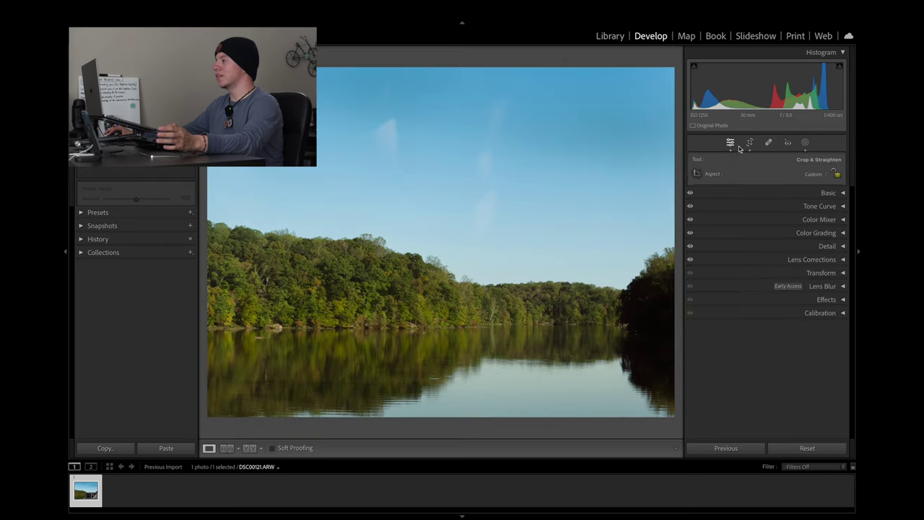
Review the sky mask's settings and try to add a new mask with Select Subject
left_click(806, 144)
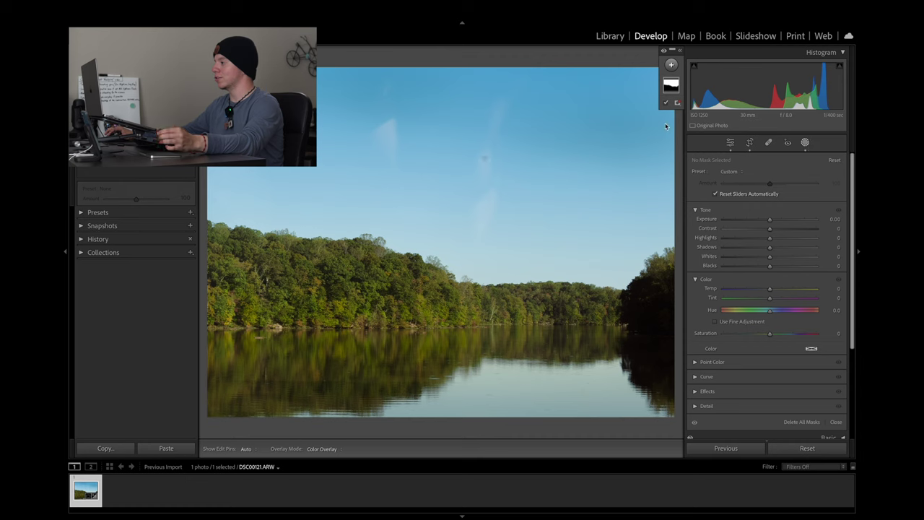
left_click(671, 90)
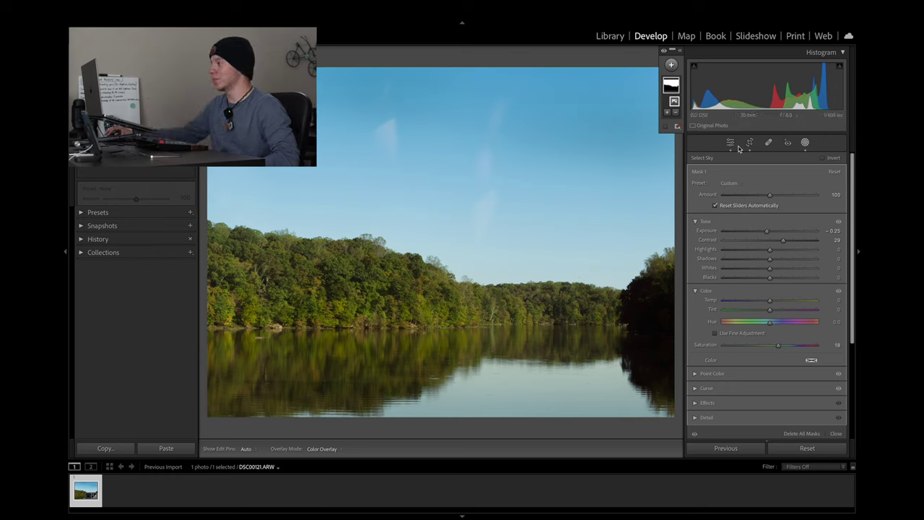
left_click(671, 64)
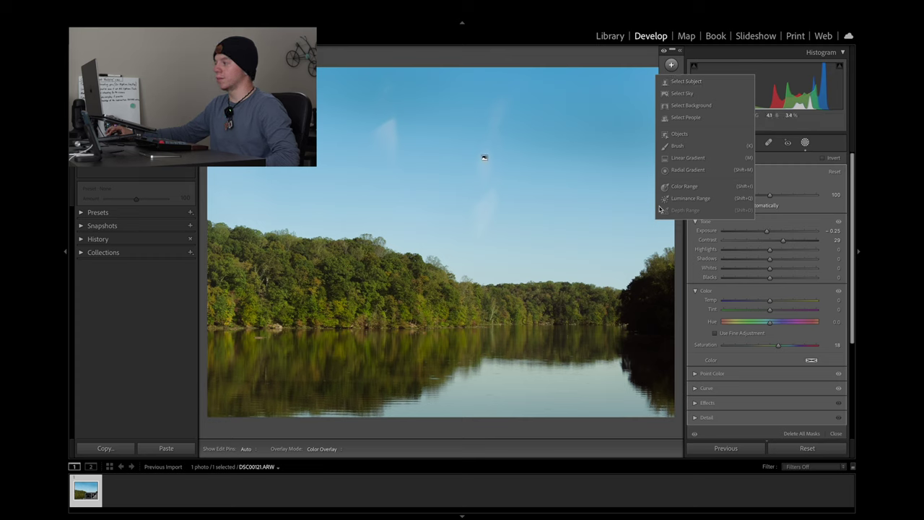
left_click(678, 81)
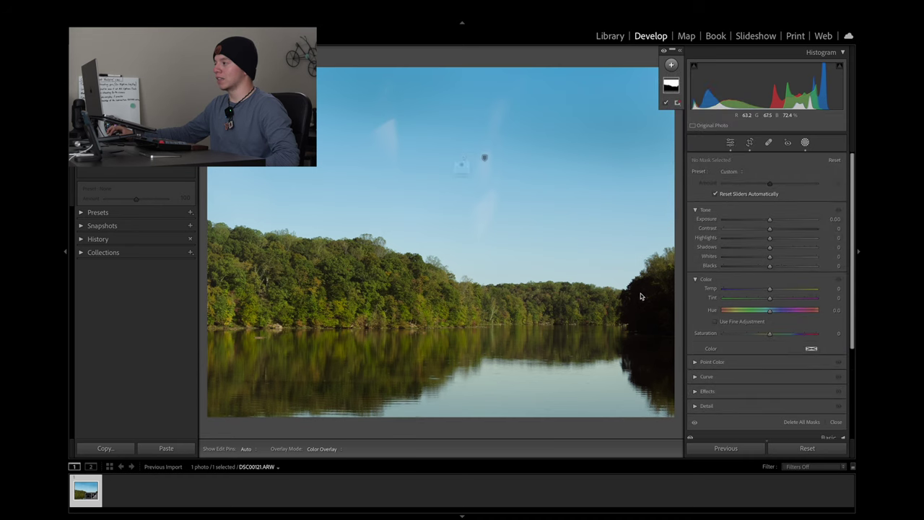
left_click(462, 208)
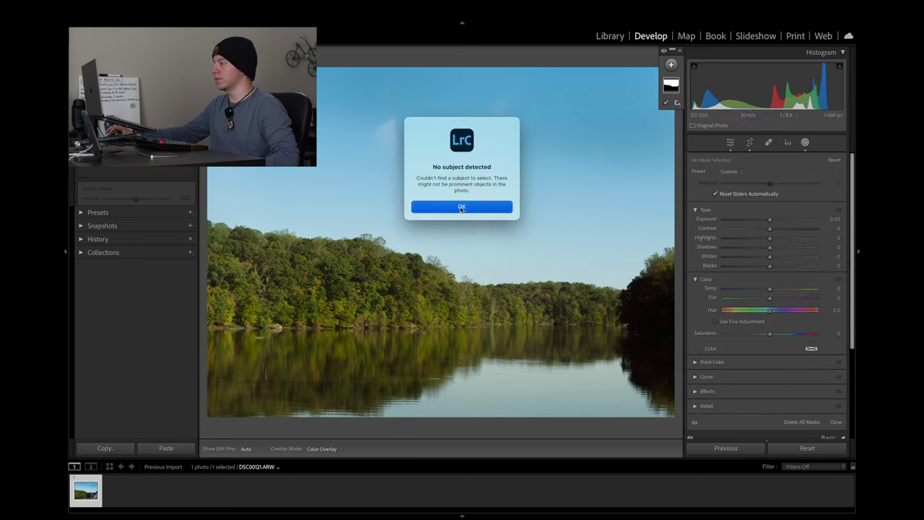
Try to add a new mask with Select Background
left_click(735, 145)
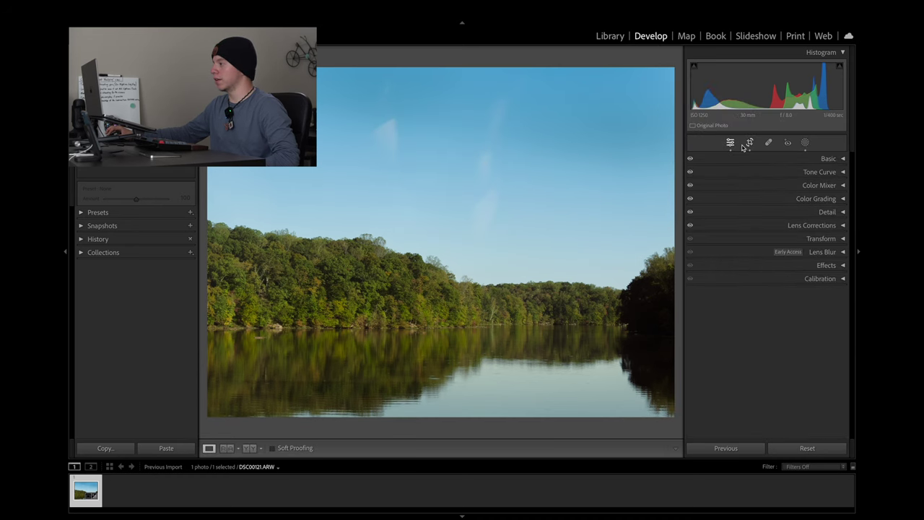
left_click(804, 144)
left_click(671, 67)
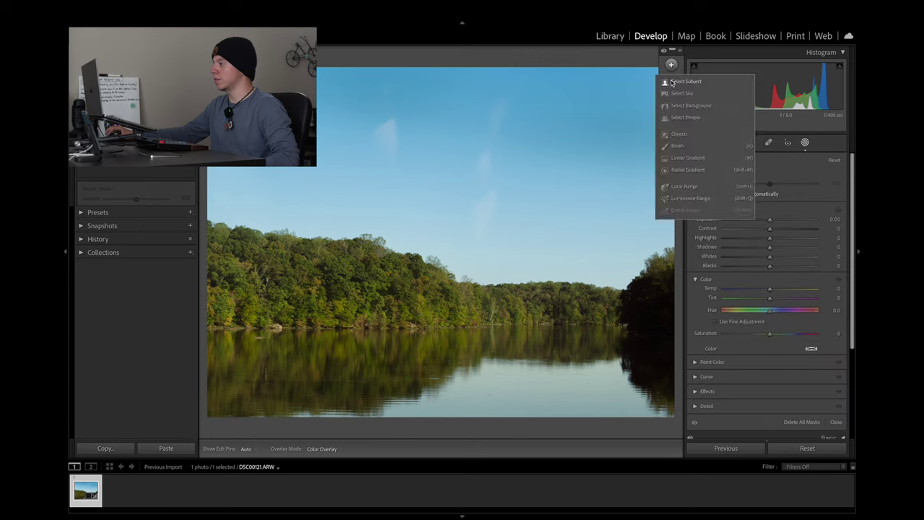
left_click(682, 105)
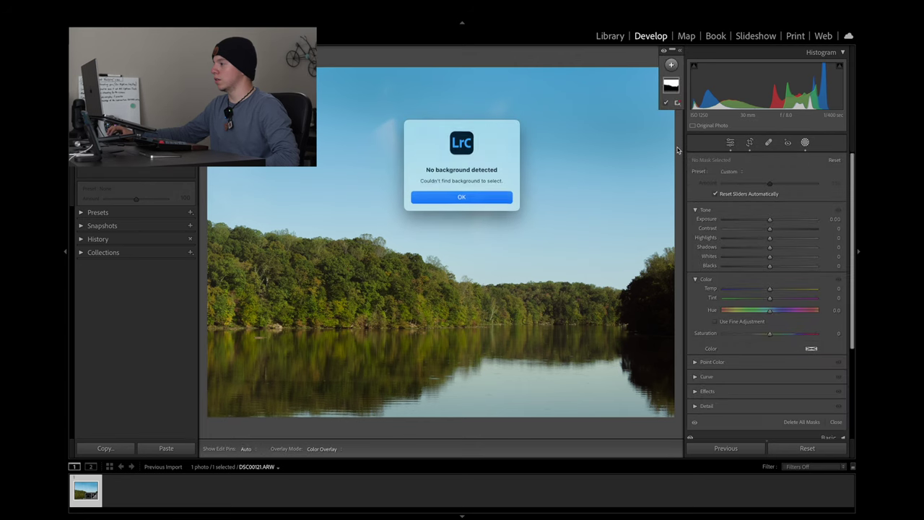
left_click(511, 198)
Add a second Select Sky mask and invert it to cover the trees and water
left_click(670, 64)
left_click(682, 92)
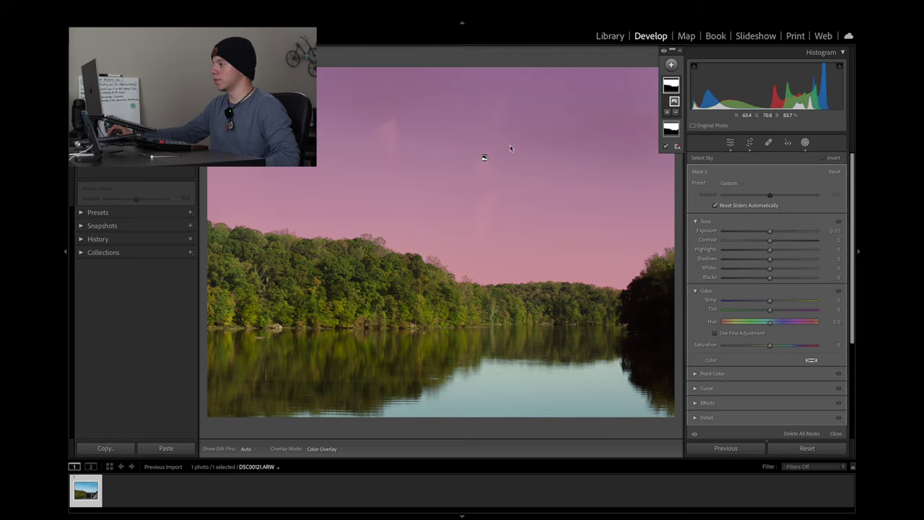
right_click(485, 157)
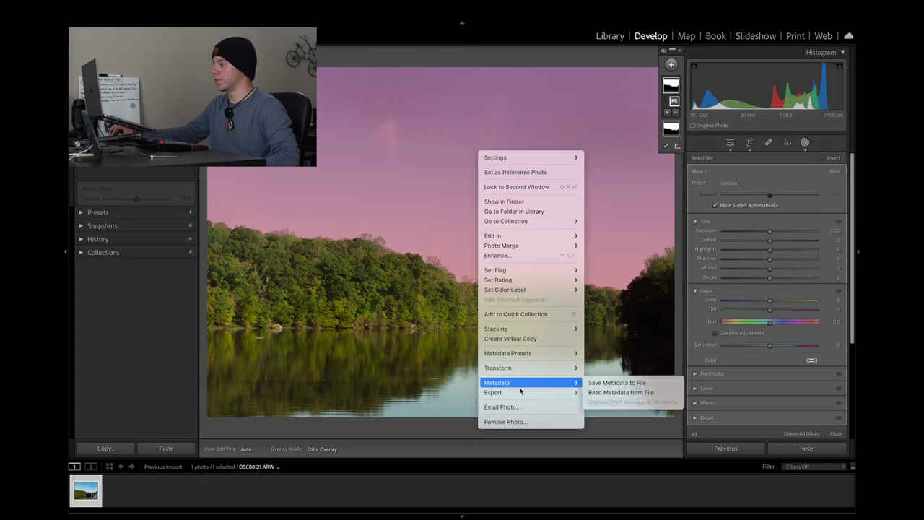
right_click(673, 85)
left_click(699, 104)
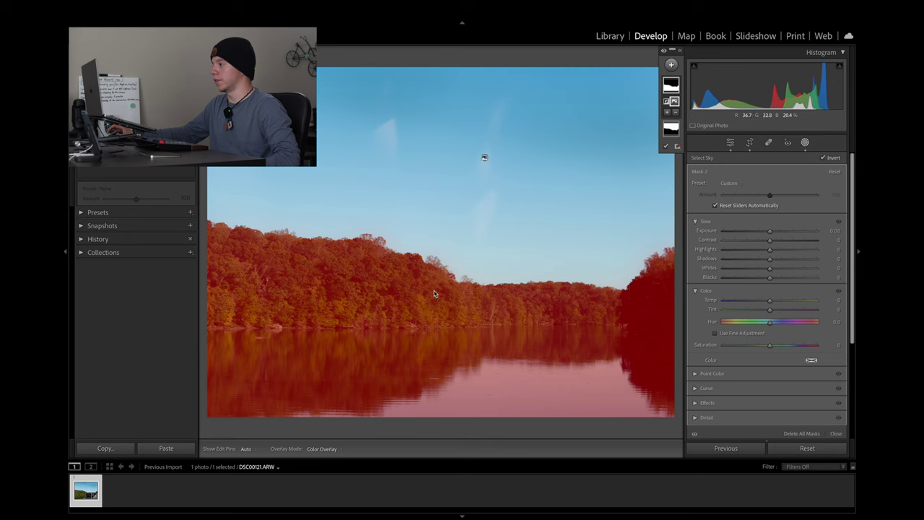
Try exposure -0.23 and blacks -12 on the inverted mask, undo both, and undo the mask itself
left_click_drag(770, 231, 767, 233)
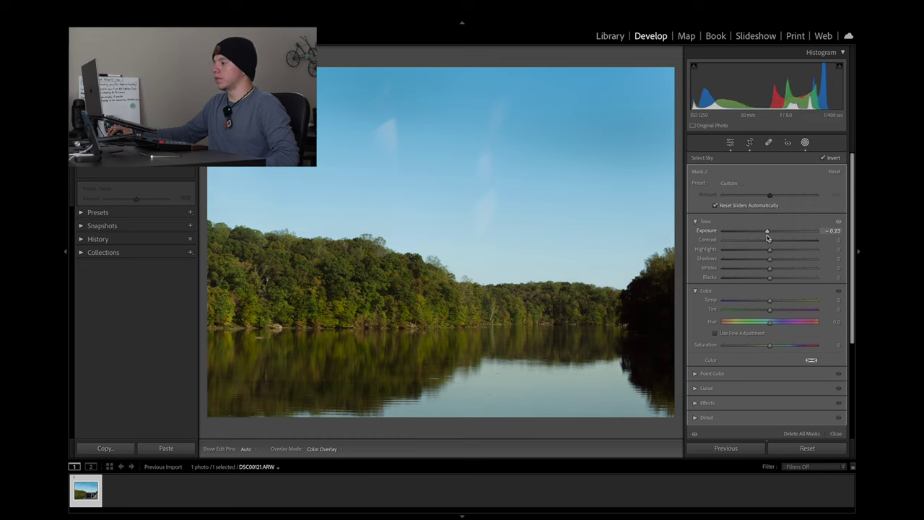
key("ctrl+z")
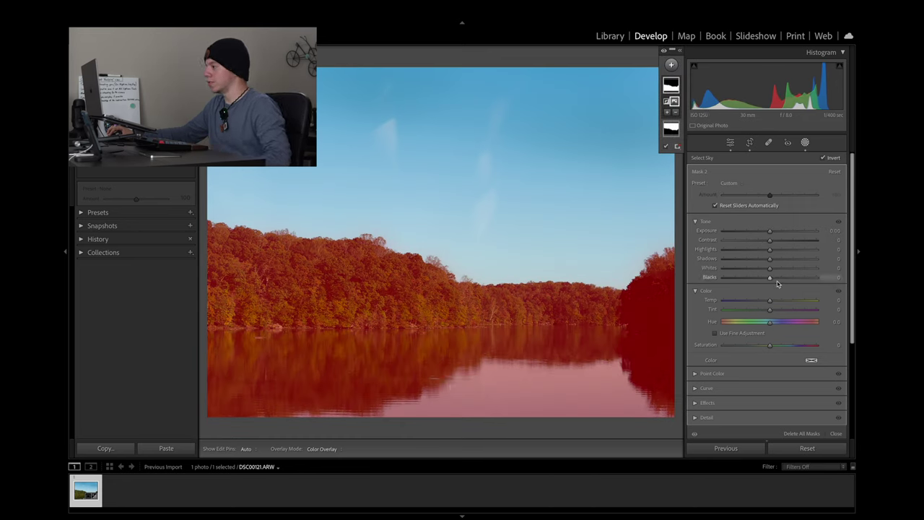
mouse_move(770, 282)
left_mouse_down()
mouse_move(796, 275)
mouse_move(762, 277)
left_mouse_up()
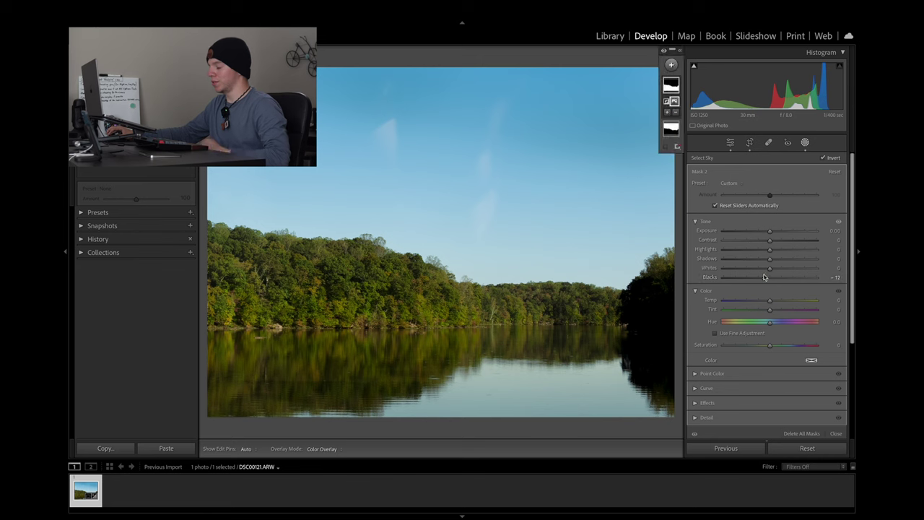
key("ctrl+z")
key("ctrl+z")
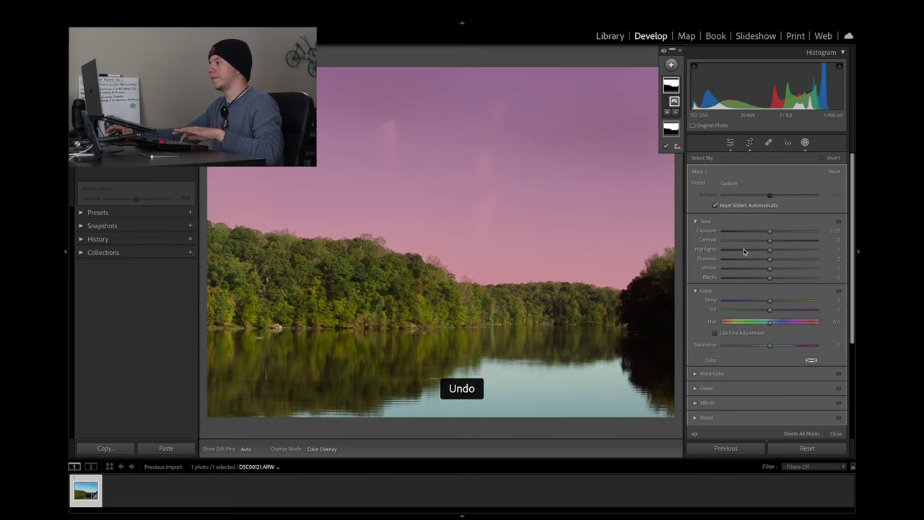
key("ctrl+z")
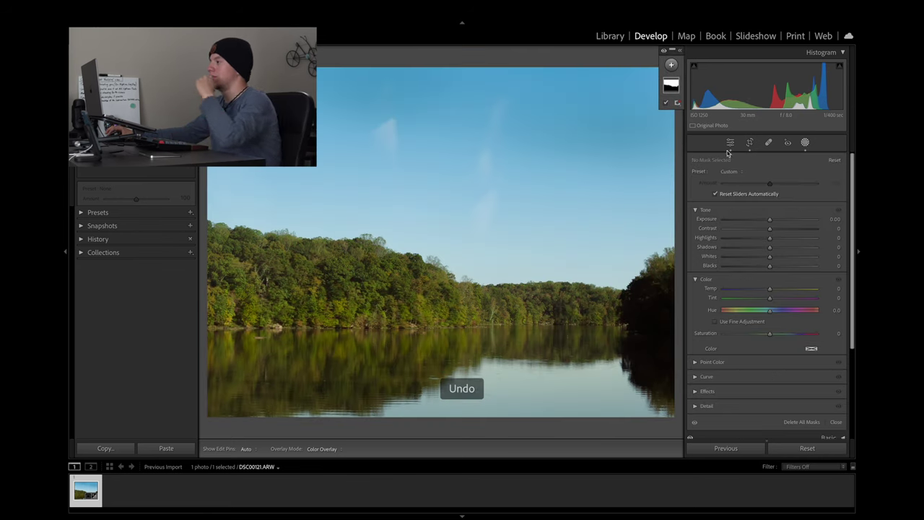
key("shift+w")
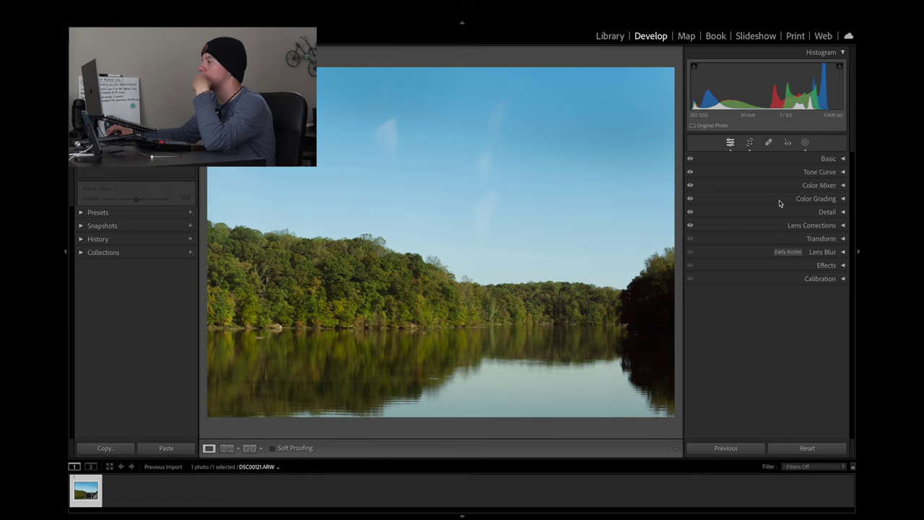
Nudge up the whole photo's blacks and raise the black point of its point curve to input 0, output 15
left_click(774, 160)
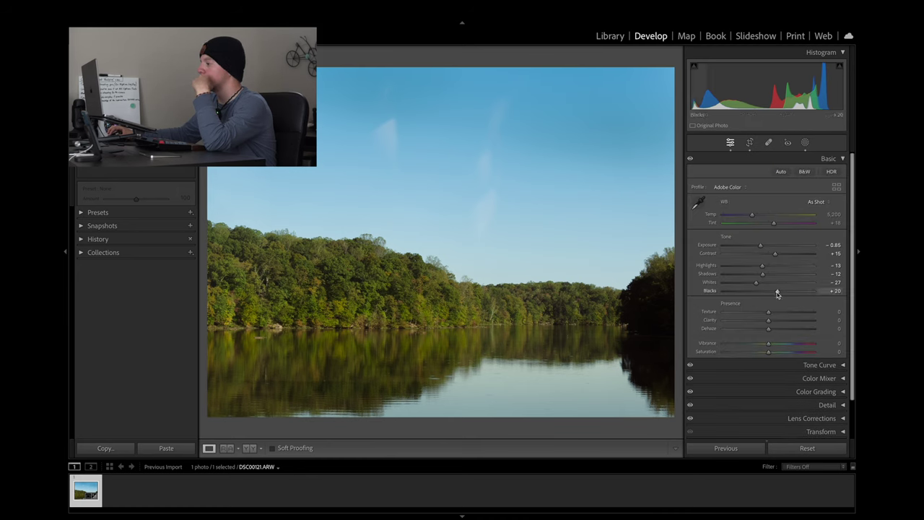
left_click_drag(778, 293, 784, 294)
left_click(794, 158)
left_click(819, 171)
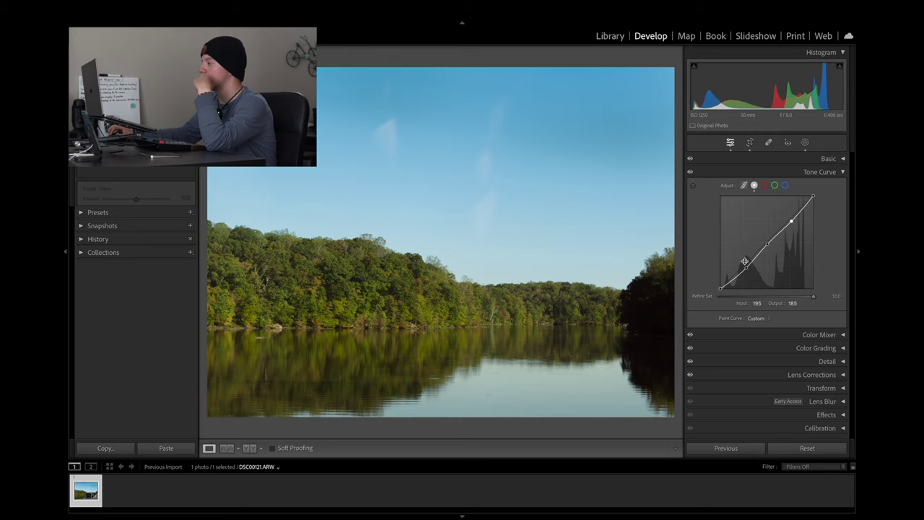
left_click_drag(720, 288, 719, 285)
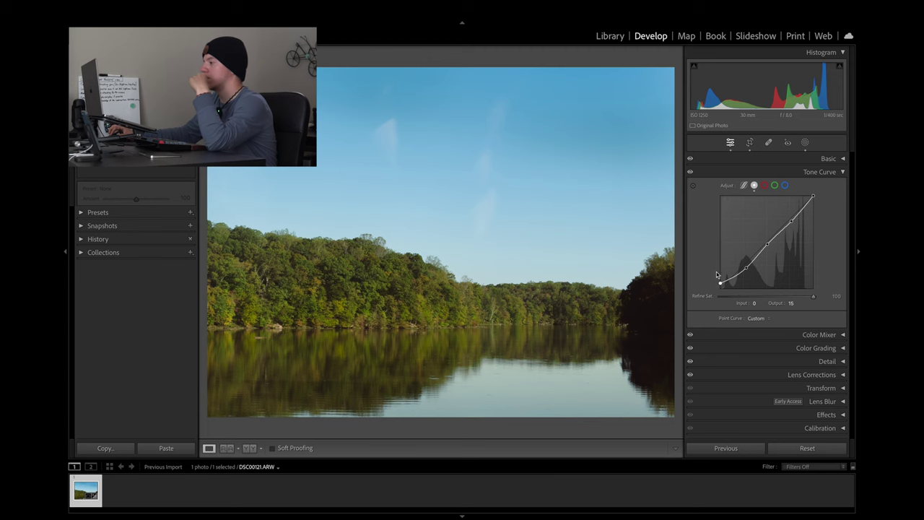
Inspect the dark shoreline trees up close and compare the photo with the tone curve off and on
left_click(640, 330)
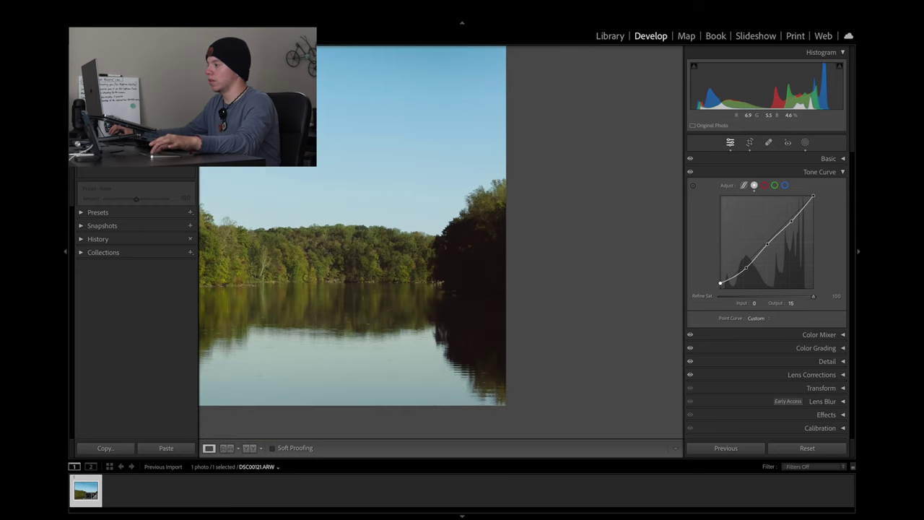
left_click(476, 302)
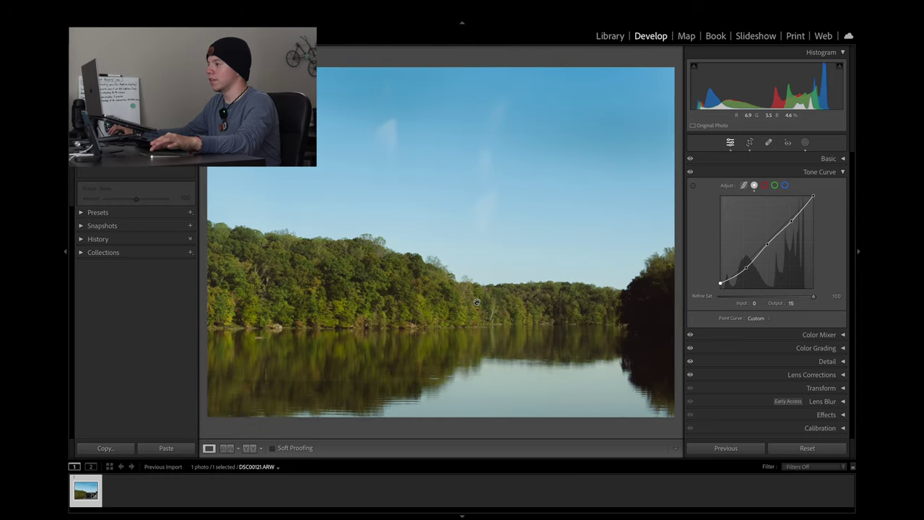
left_click(690, 172)
left_click(690, 172)
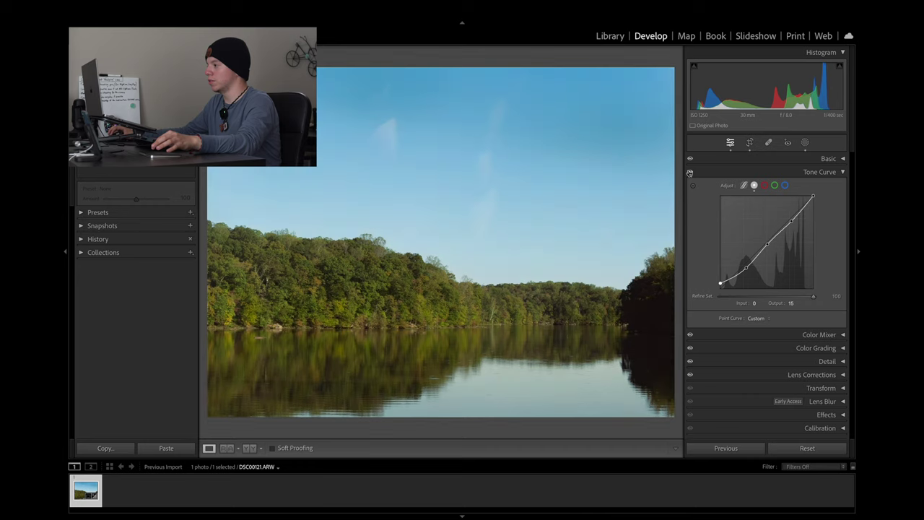
left_click(689, 172)
left_click(690, 172)
left_click(689, 172)
left_click(689, 172)
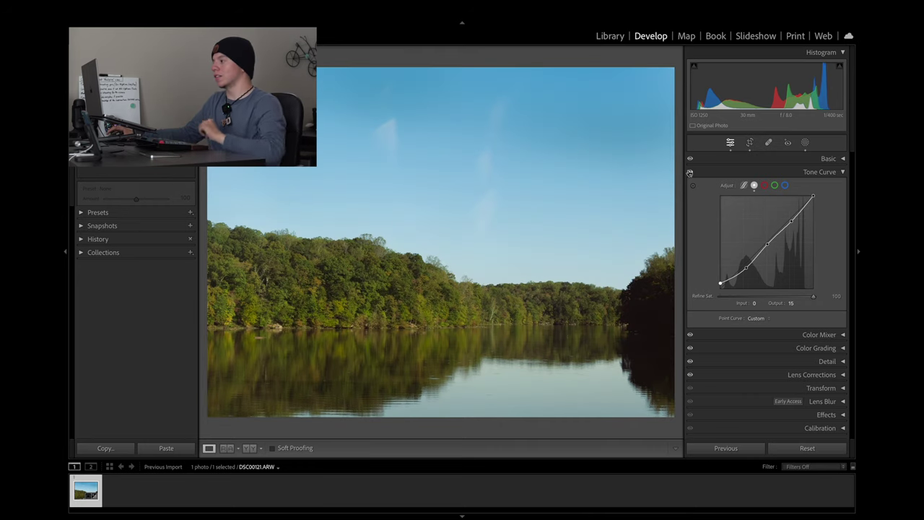
left_click(689, 172)
left_click(689, 172)
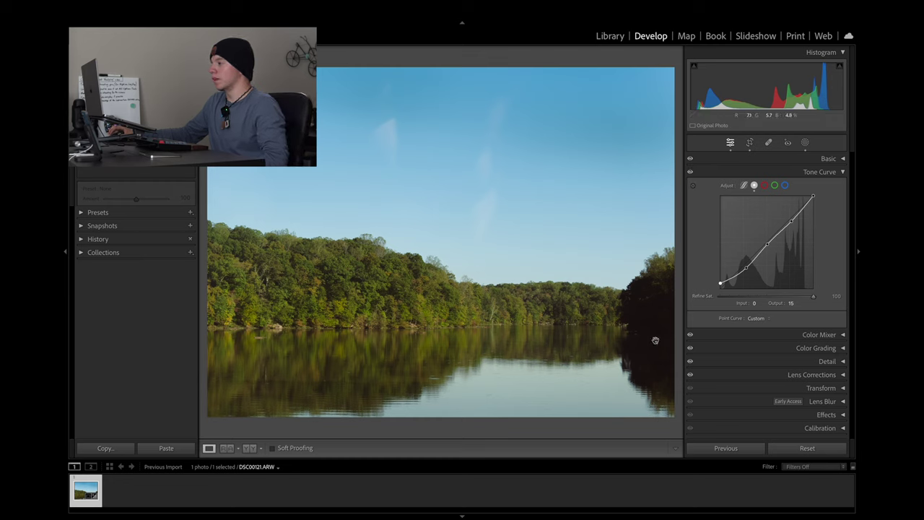
left_click(729, 171)
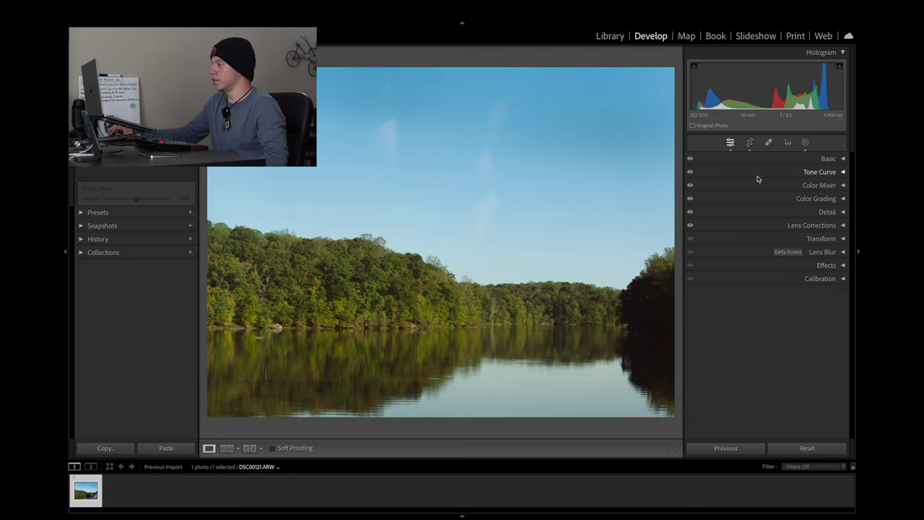